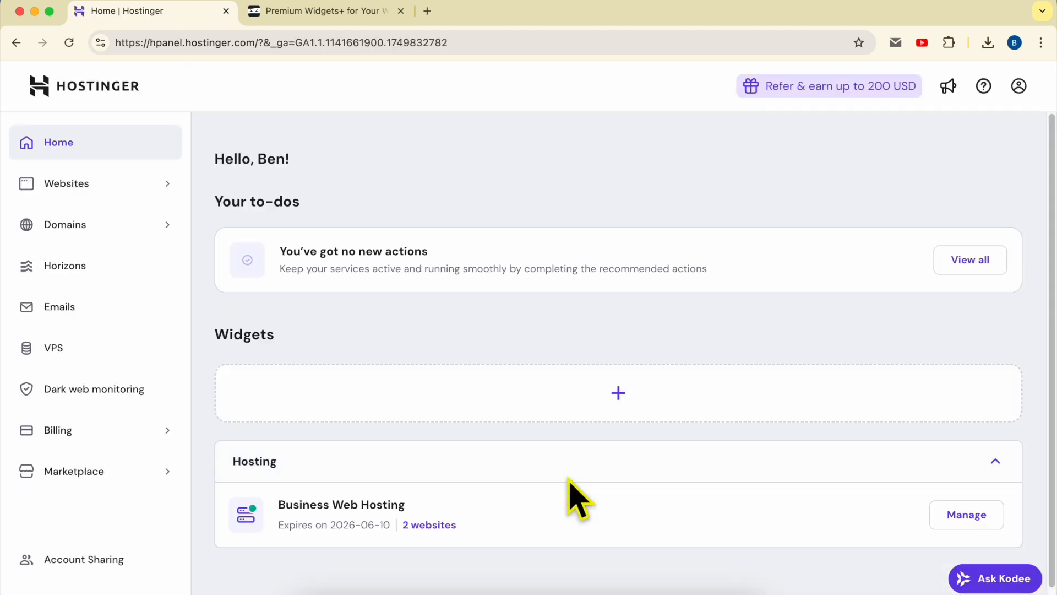
- Open the benstutorial.com website for editing from the websites list
{"action": "left_click", "coordinate": [117, 183]}
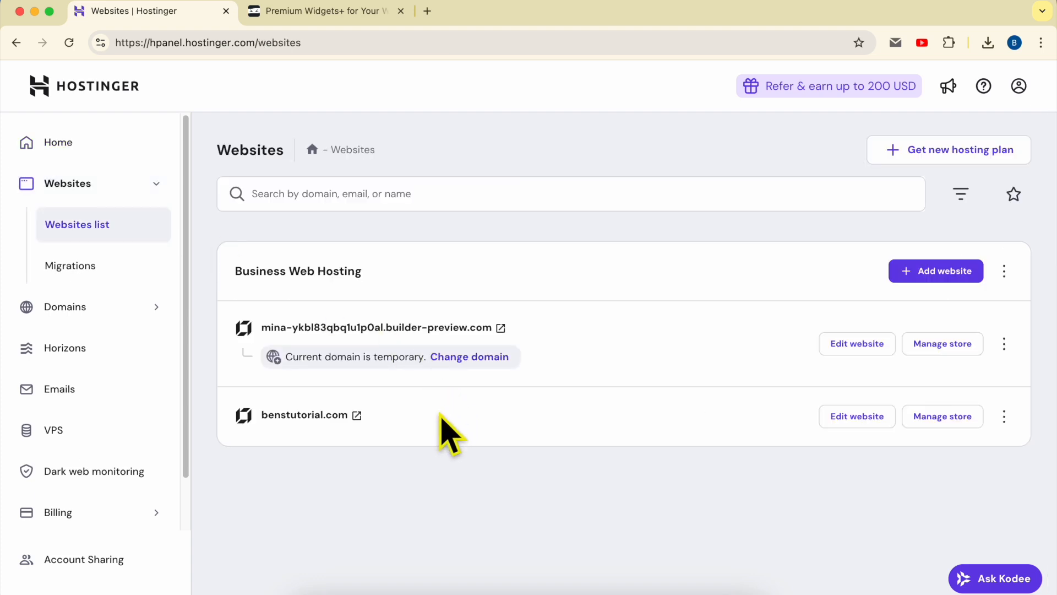
{"action": "double_click", "coordinate": [440, 417]}
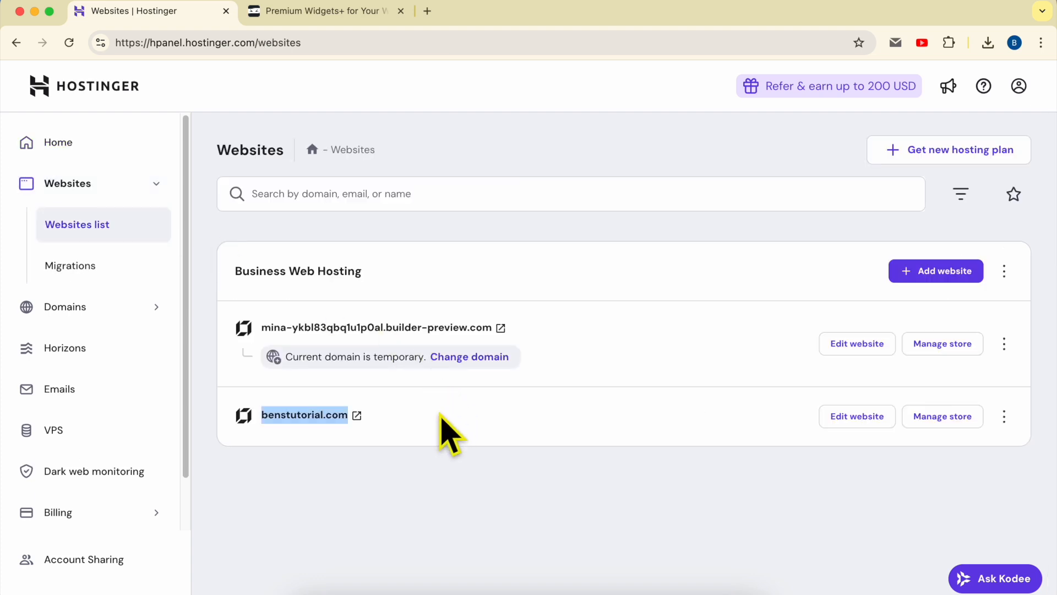
{"action": "left_click", "coordinate": [854, 420]}
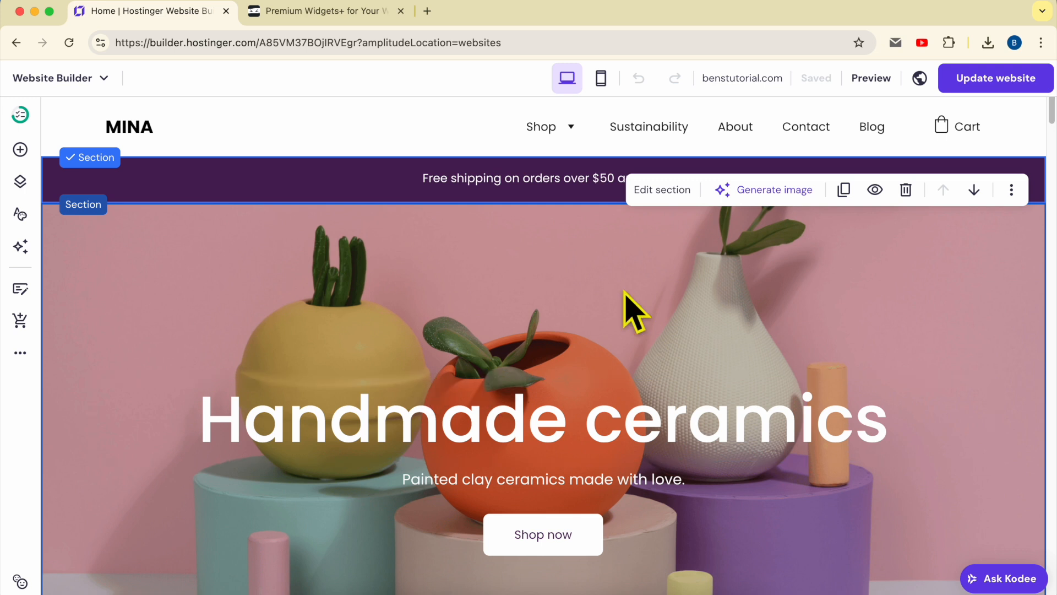
- Add a new empty page to the site's main navigation, keeping its default page settings
{"action": "left_click", "coordinate": [22, 184]}
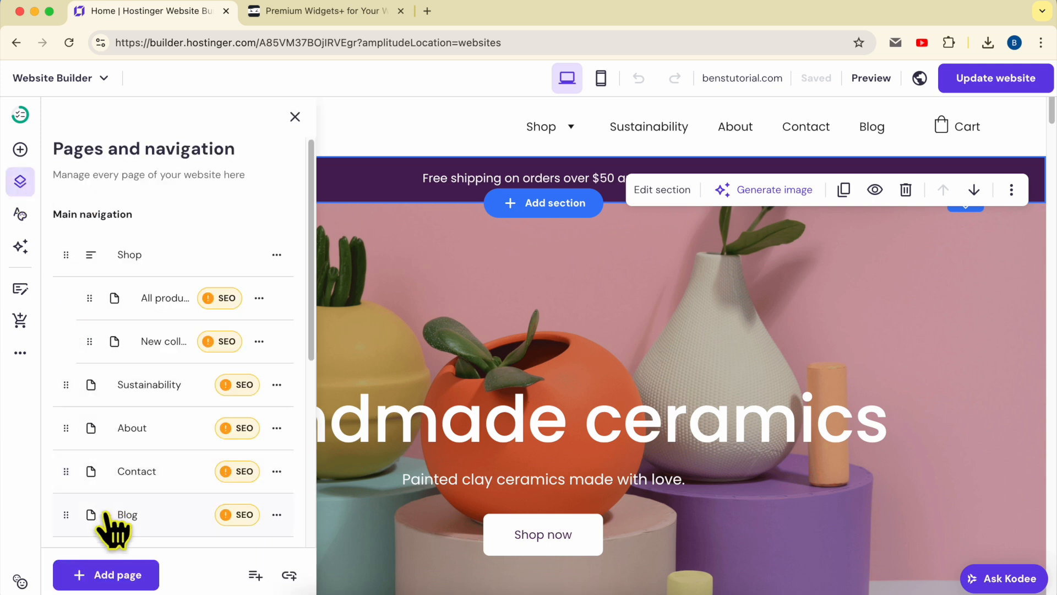
{"action": "left_click", "coordinate": [117, 575]}
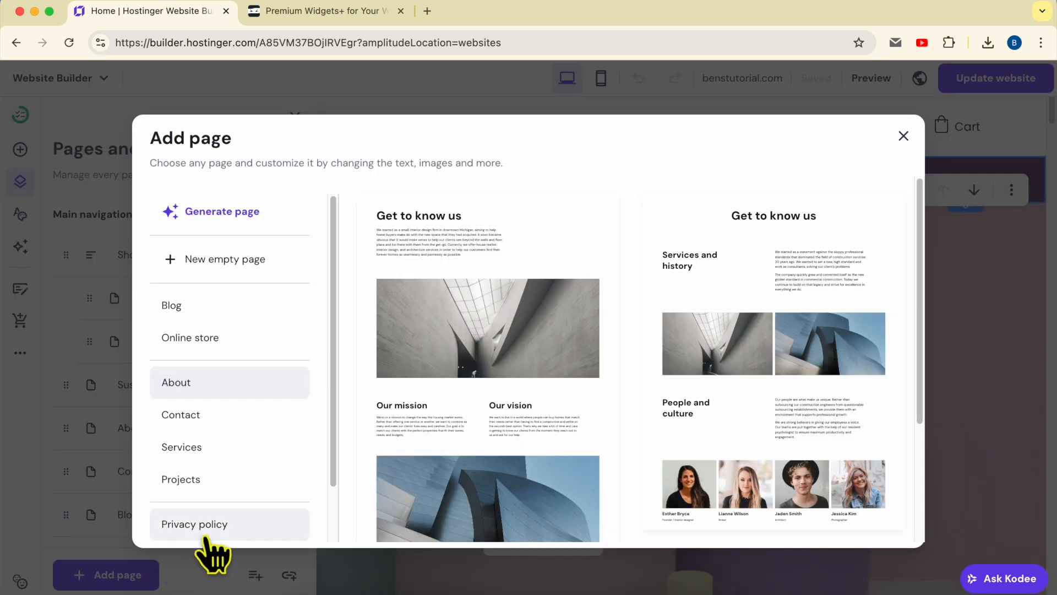
{"action": "left_click", "coordinate": [182, 414]}
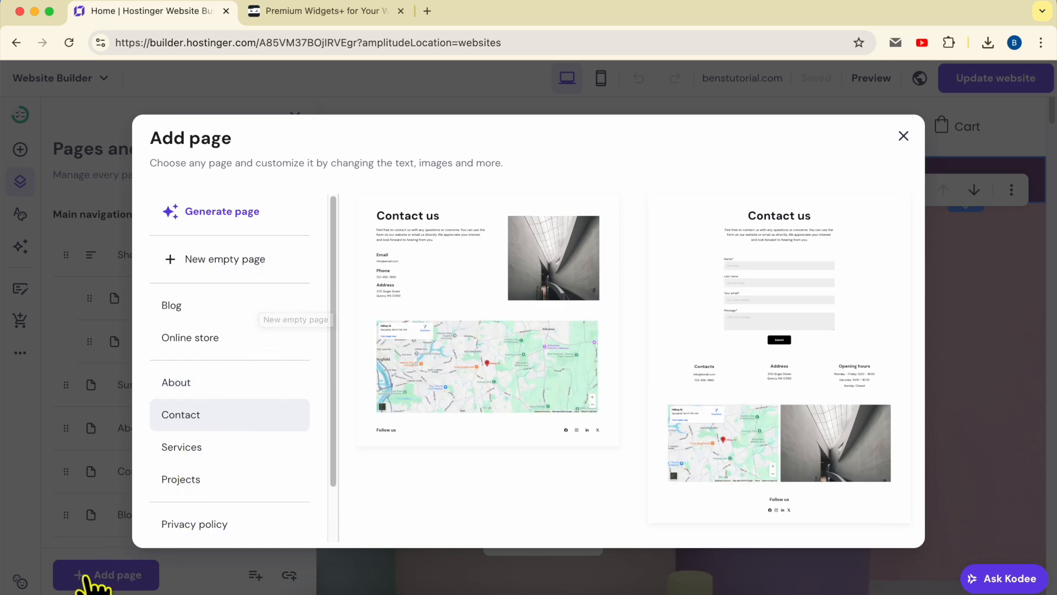
{"action": "left_click", "coordinate": [255, 269]}
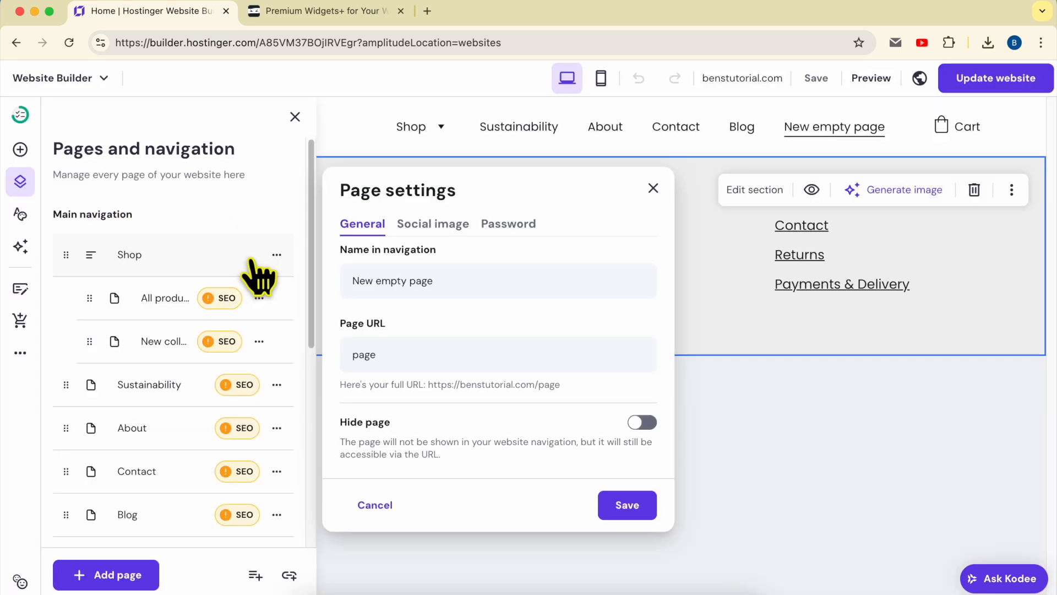
{"action": "left_click", "coordinate": [722, 302]}
{"action": "left_click", "coordinate": [301, 117]}
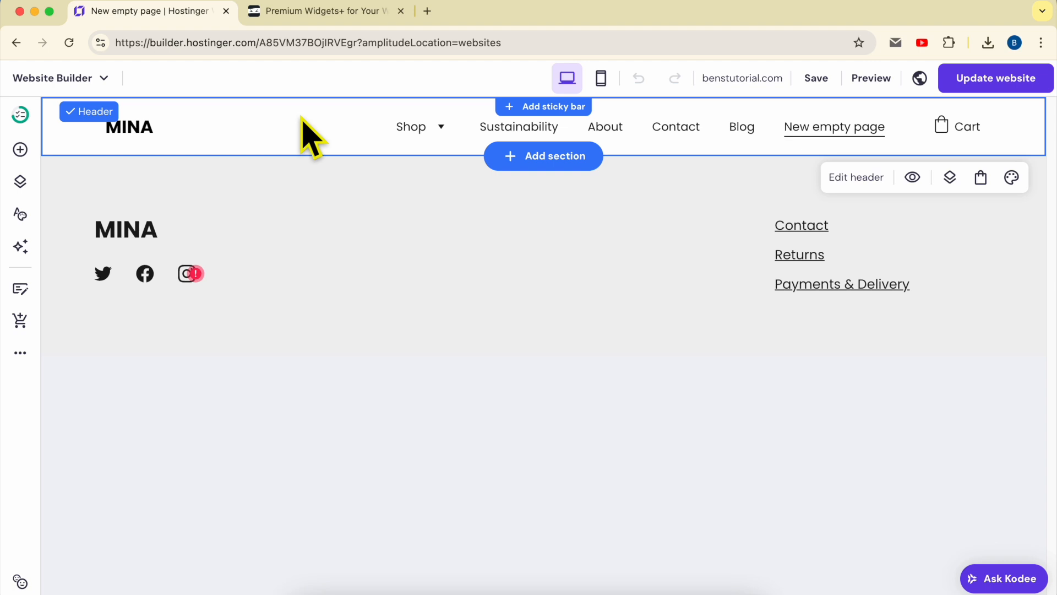
- Add a blank section between the header and footer of the new page and extend its height downward
{"action": "left_click", "coordinate": [321, 217]}
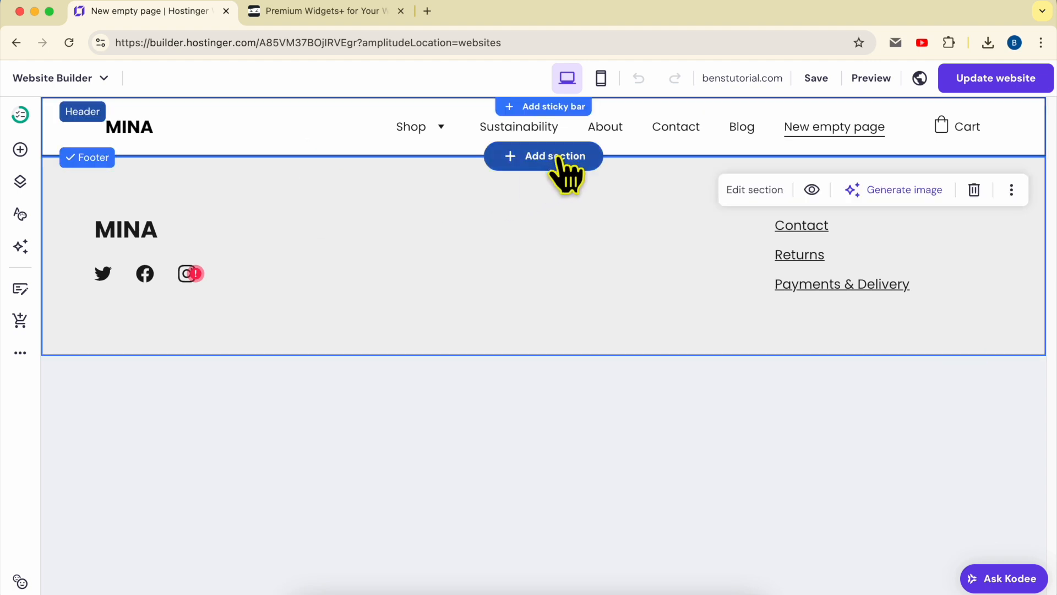
{"action": "left_click", "coordinate": [559, 160]}
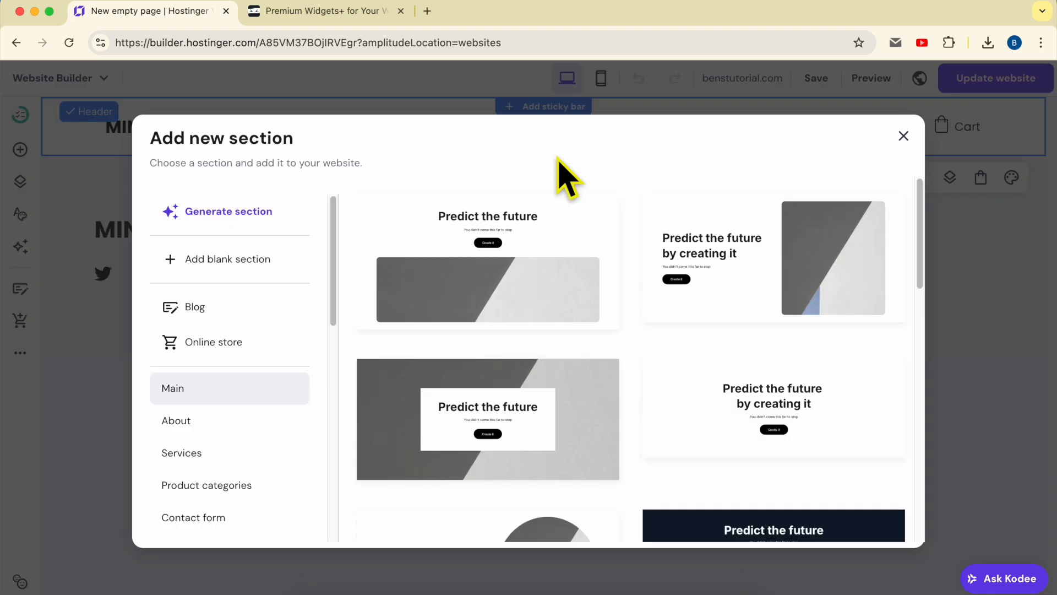
{"action": "left_click", "coordinate": [227, 263]}
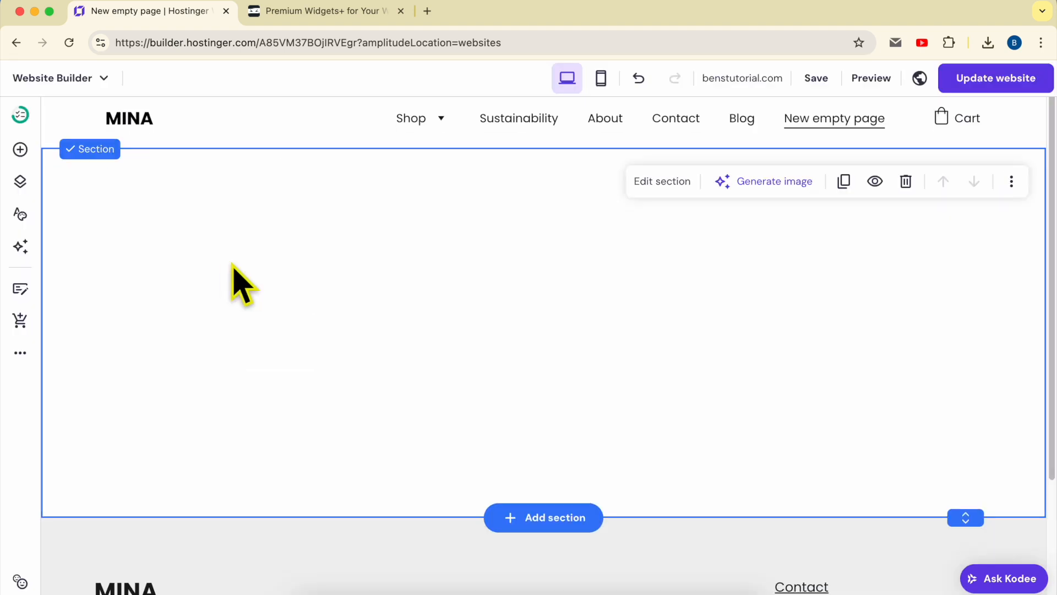
{"action": "left_click_drag", "start_coordinate": [965, 518], "coordinate": [964, 592]}
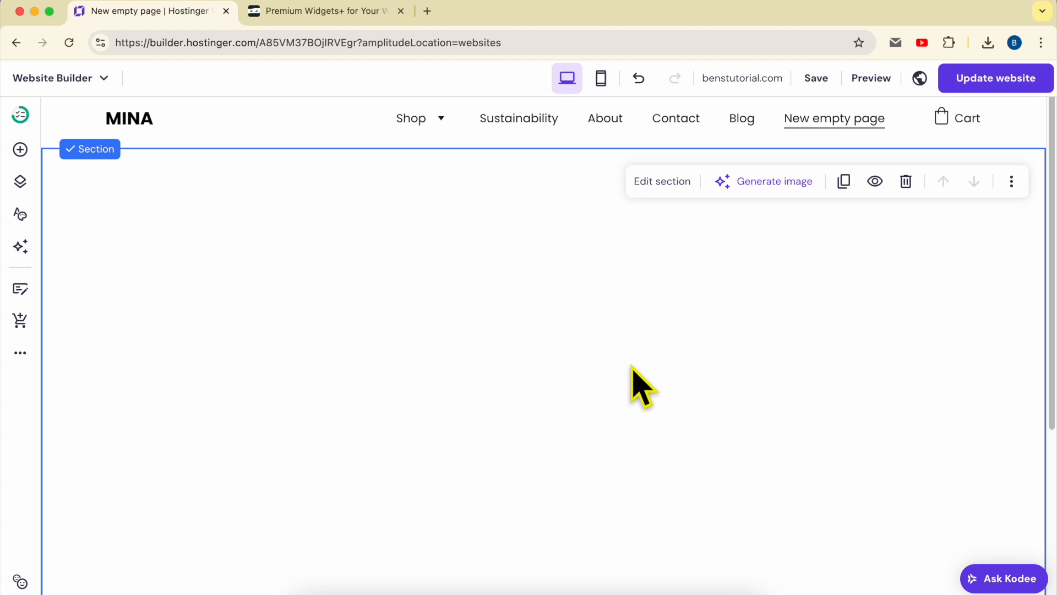
- Add a text element reading "MY CALENDAR" and place it near the top centre of the blank section
{"action": "left_click", "coordinate": [21, 149]}
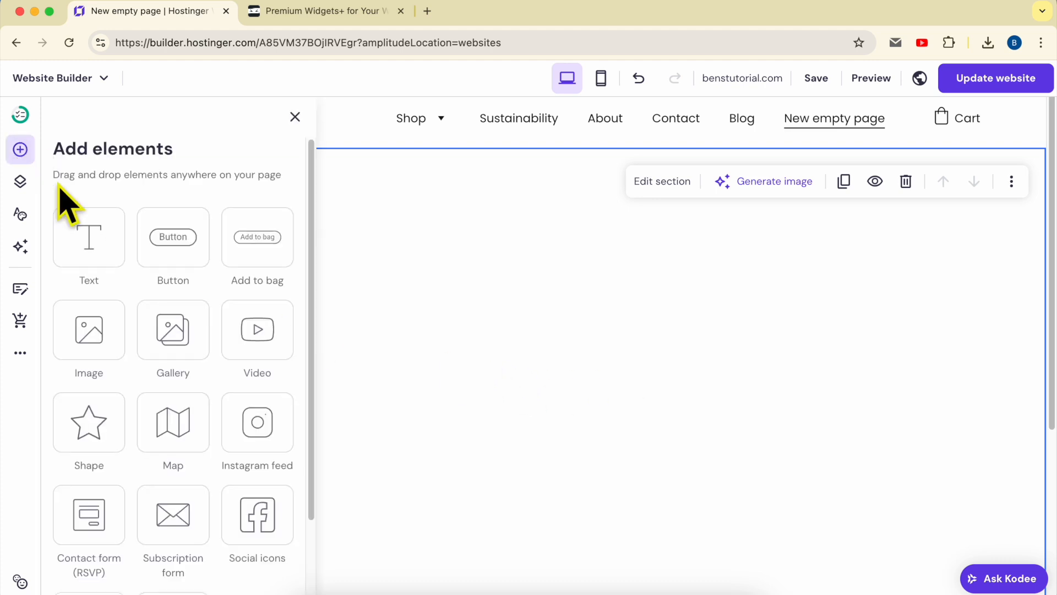
{"action": "left_click_drag", "start_coordinate": [100, 252], "coordinate": [542, 286]}
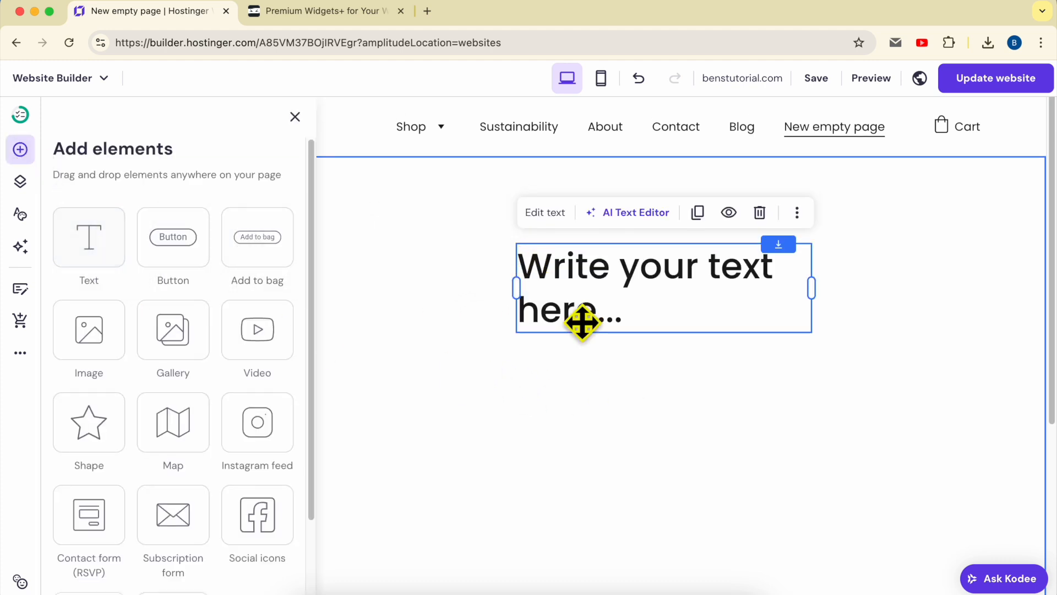
{"action": "double_click", "coordinate": [615, 300]}
{"action": "type", "text": "MY CALENDAR"}
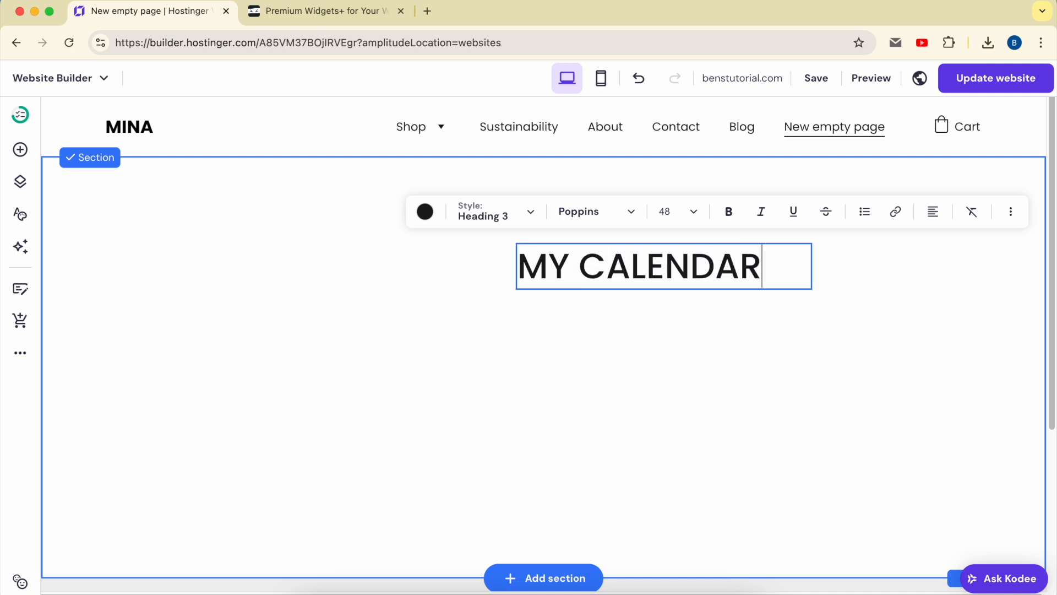
{"action": "left_click", "coordinate": [606, 338]}
{"action": "left_click_drag", "start_coordinate": [644, 265], "coordinate": [495, 194]}
{"action": "left_click", "coordinate": [688, 304]}
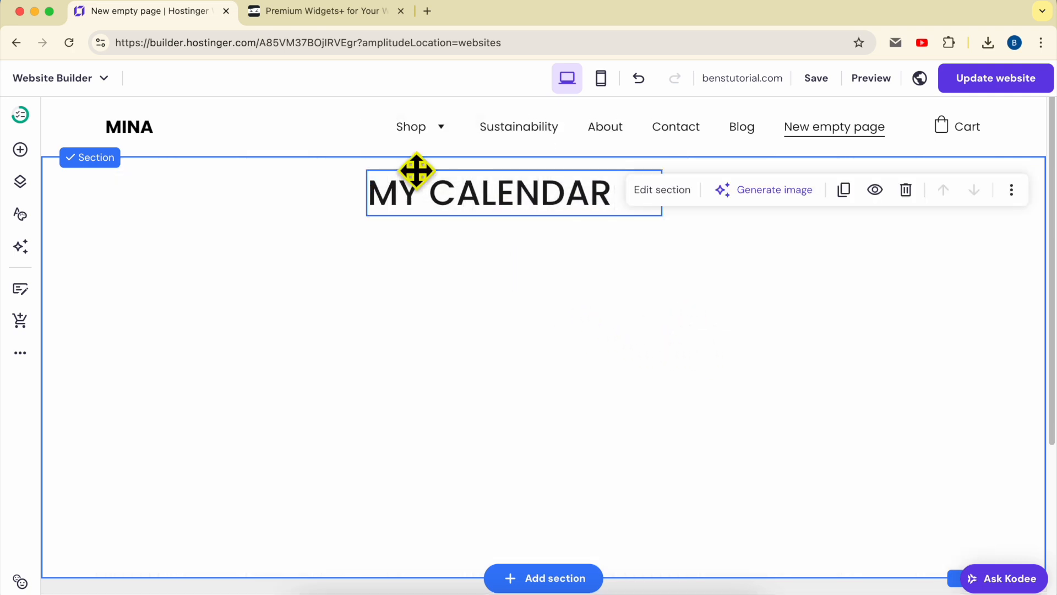
- Switch to the Common Ninja website and open its full widget catalogue
{"action": "left_click", "coordinate": [333, 16]}
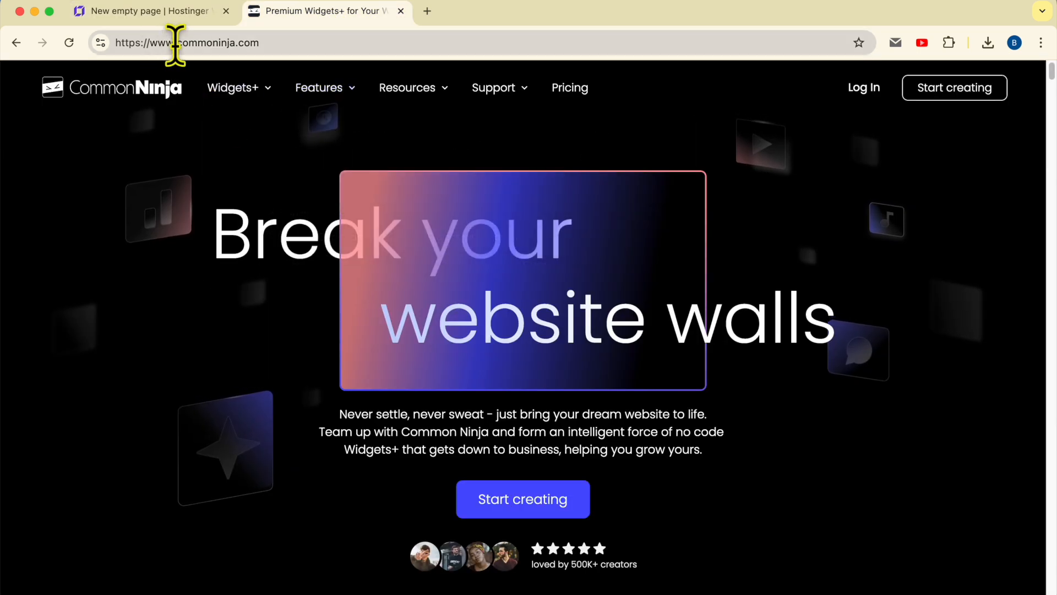
{"action": "left_click_drag", "start_coordinate": [176, 43], "coordinate": [367, 55]}
{"action": "left_click", "coordinate": [121, 146]}
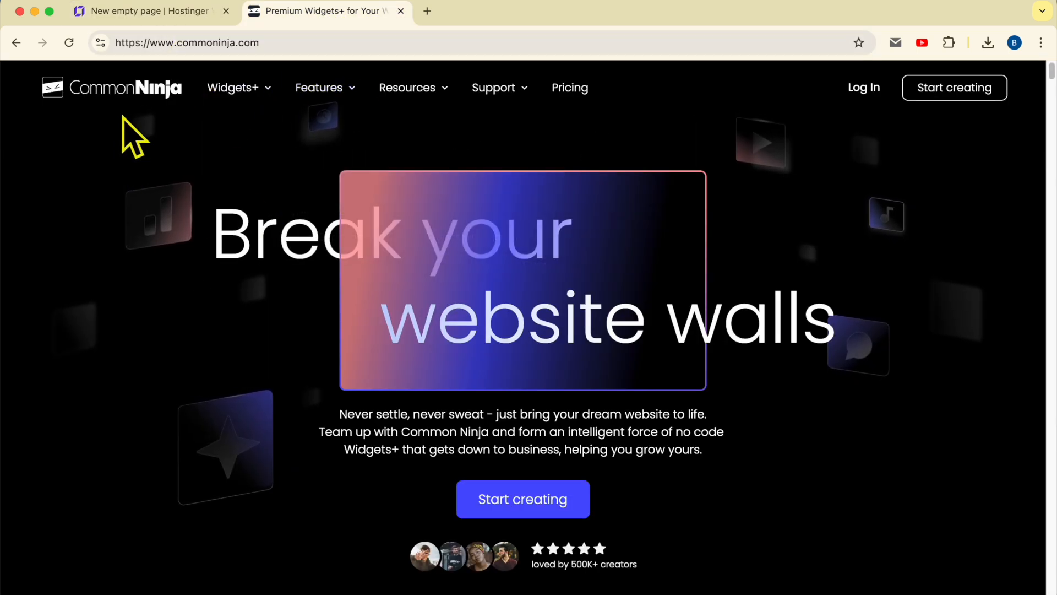
{"action": "scroll", "coordinate": [123, 116], "scroll_direction": "up", "scroll_amount": 5}
{"action": "scroll", "coordinate": [122, 115], "scroll_direction": "up", "scroll_amount": 4}
{"action": "scroll", "coordinate": [122, 116], "scroll_direction": "up", "scroll_amount": 2}
{"action": "scroll", "coordinate": [122, 116], "scroll_direction": "left", "scroll_amount": 4}
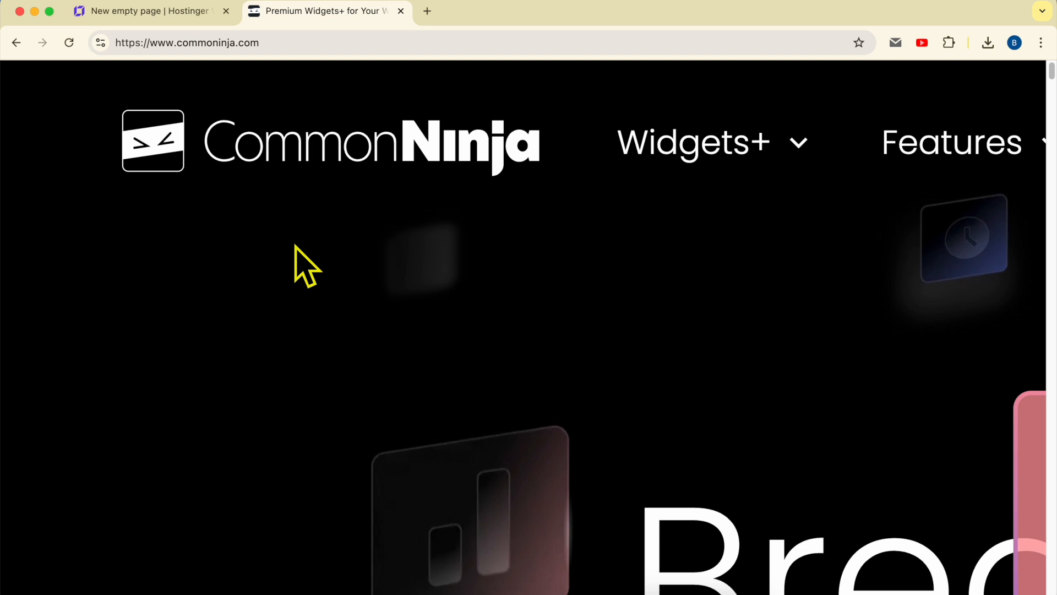
{"action": "scroll", "coordinate": [159, 246], "scroll_direction": "down", "scroll_amount": 10}
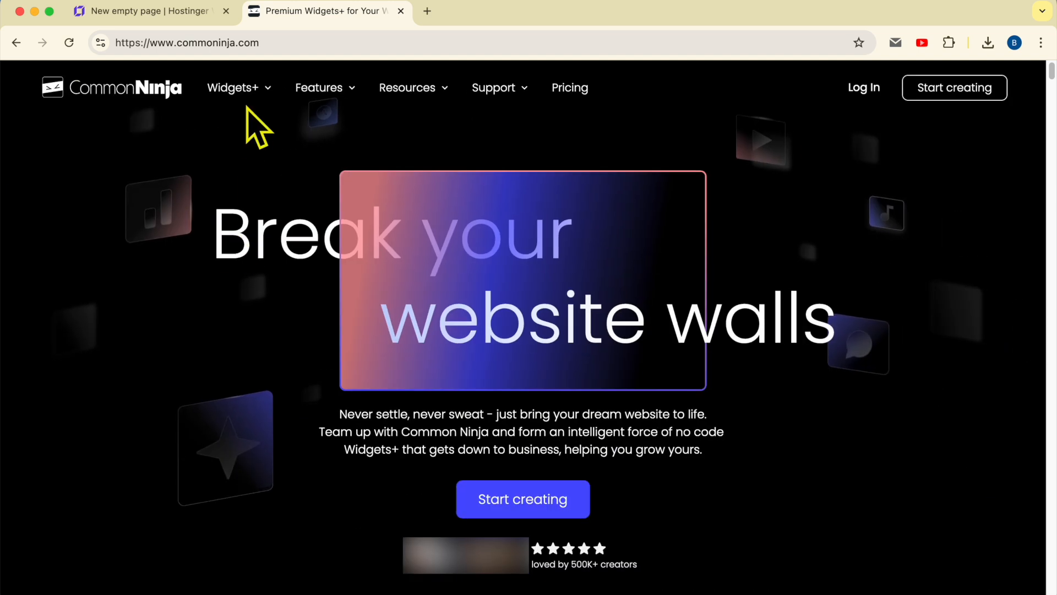
{"action": "mouse_move", "coordinate": [252, 89]}
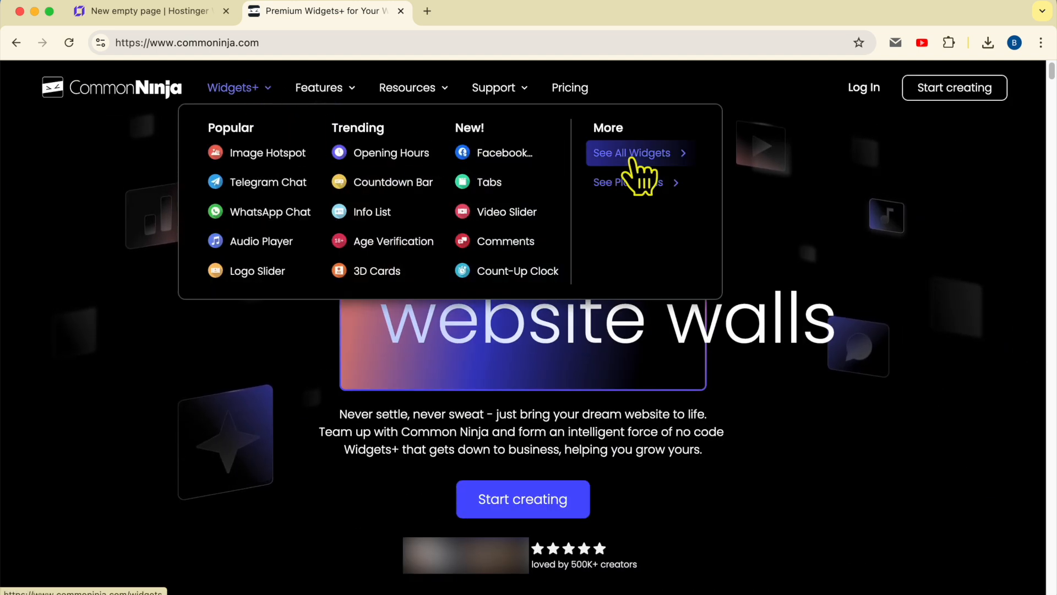
{"action": "left_click", "coordinate": [668, 157]}
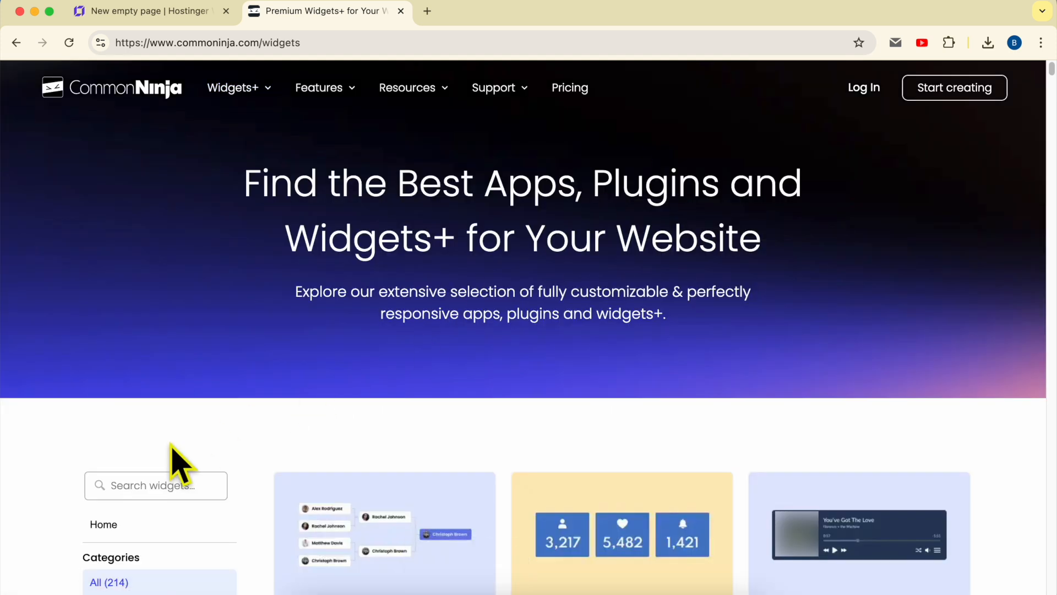
- Search the widget catalogue for "calendar" and start creating a Calendar widget in the editor
{"action": "left_click", "coordinate": [141, 484]}
{"action": "type", "text": "calend"}
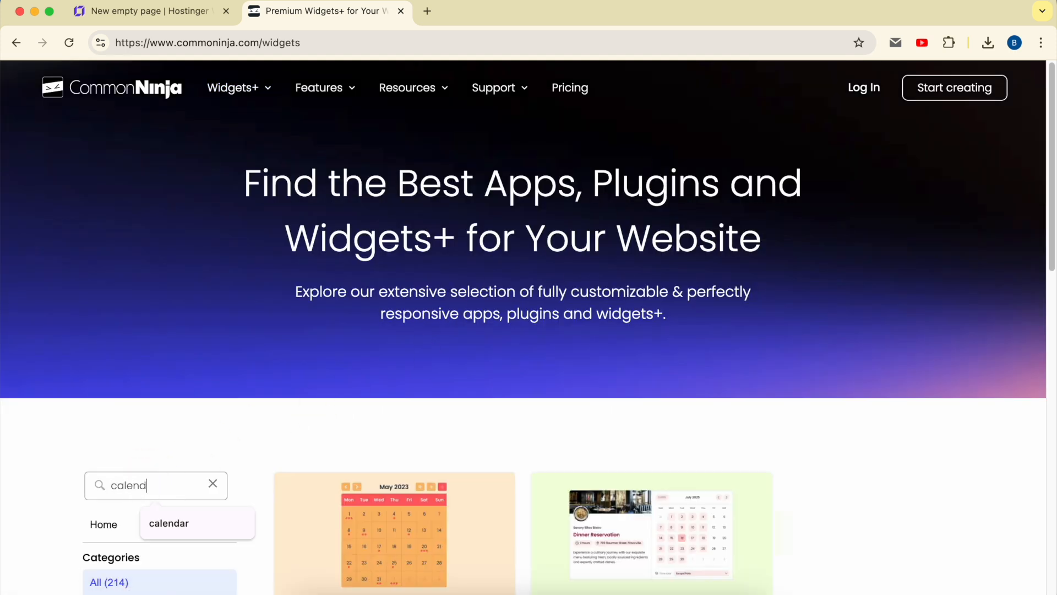
{"action": "type", "text": "ar"}
{"action": "scroll", "coordinate": [330, 440], "scroll_direction": "down", "scroll_amount": 5}
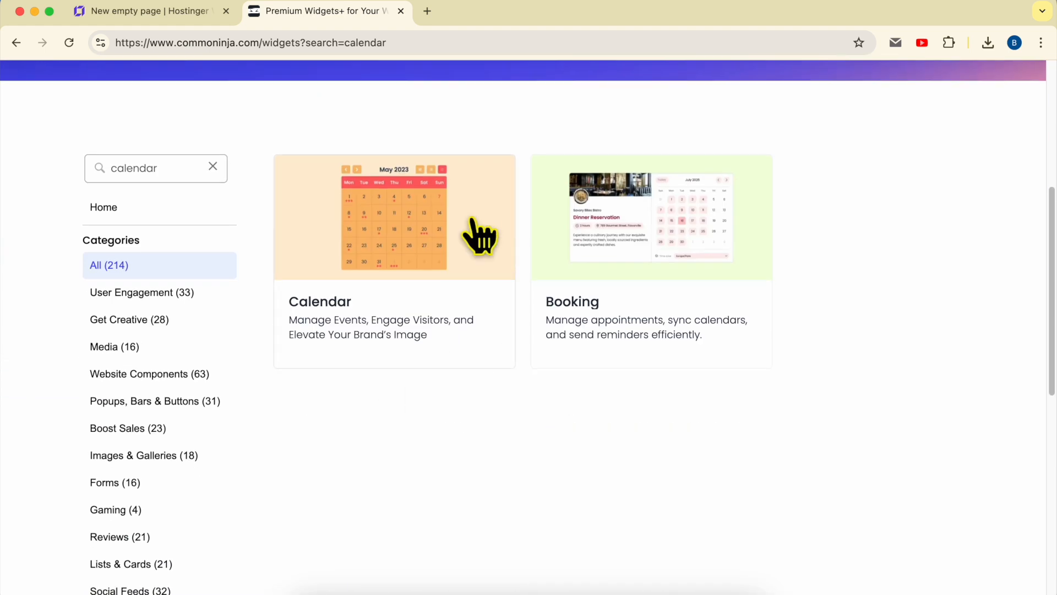
{"action": "left_click", "coordinate": [387, 225]}
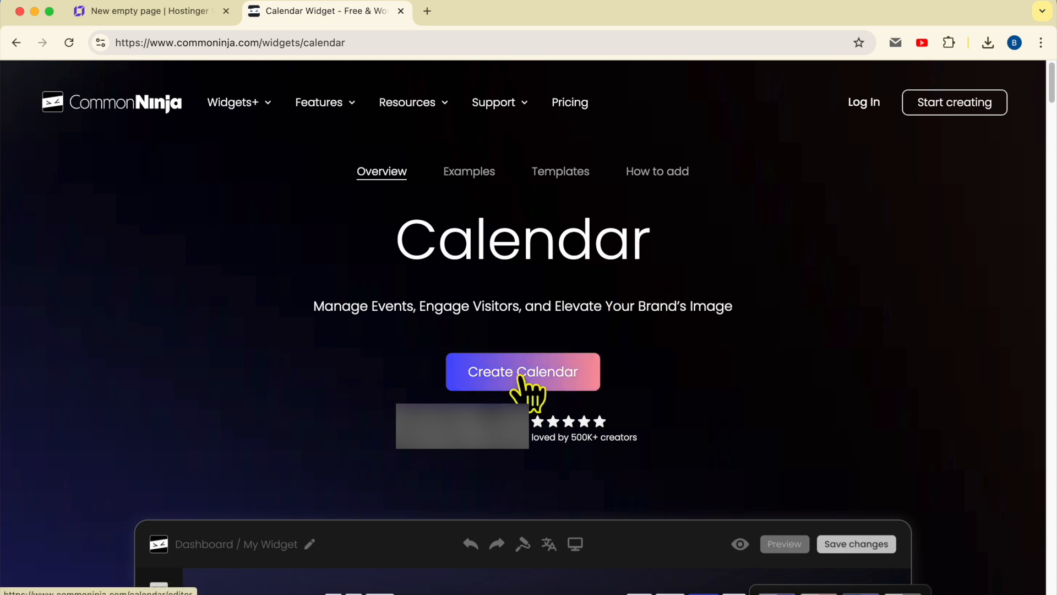
{"action": "left_click", "coordinate": [556, 377]}
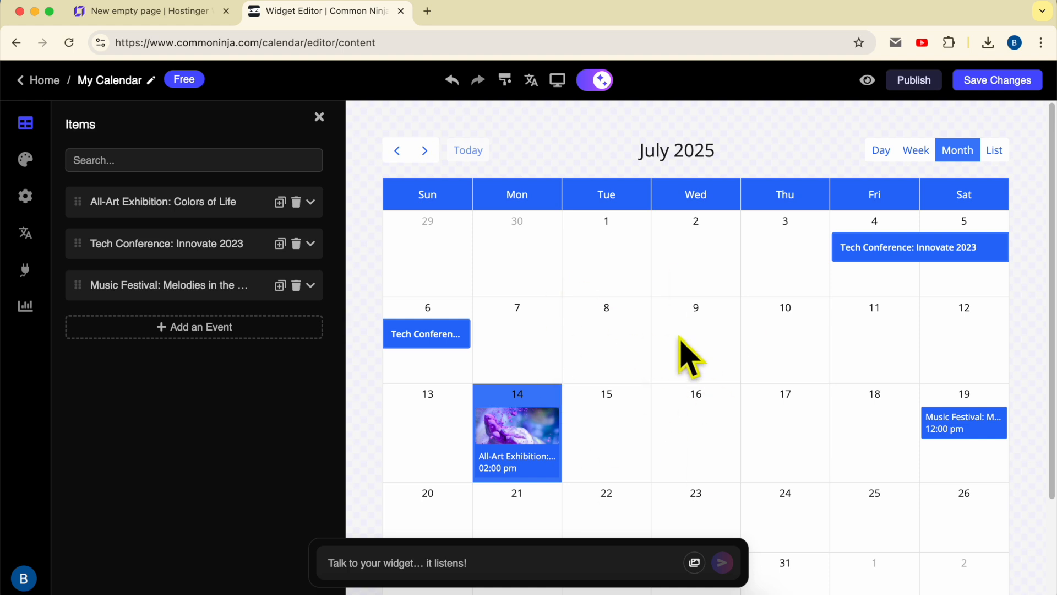
- Add a new calendar event with both start and end dates on July 2, 2025, leaving All Day off
{"action": "left_click", "coordinate": [206, 330]}
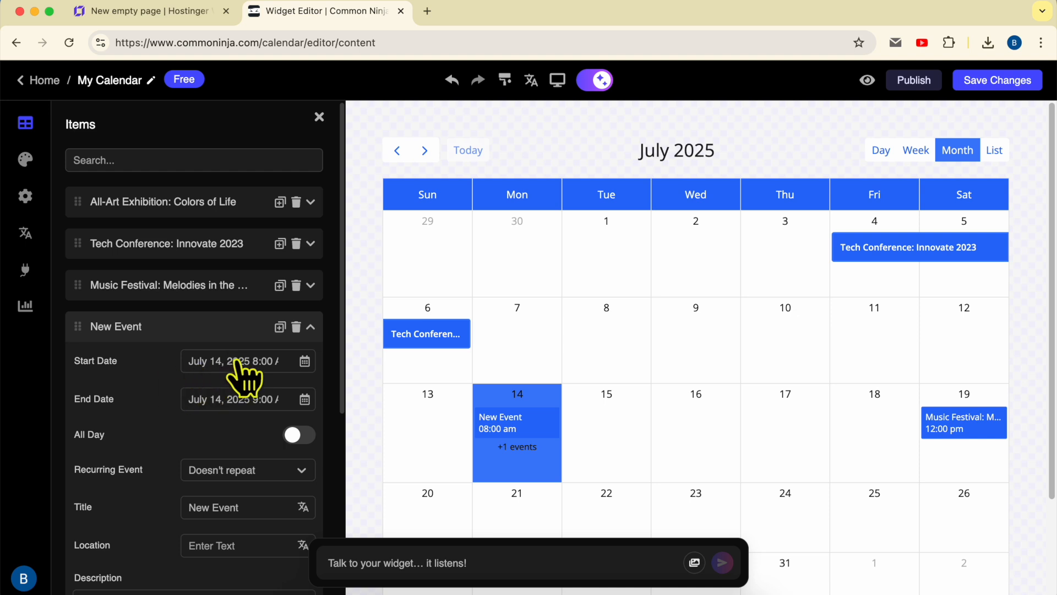
{"action": "left_click", "coordinate": [238, 364]}
{"action": "left_click", "coordinate": [261, 451]}
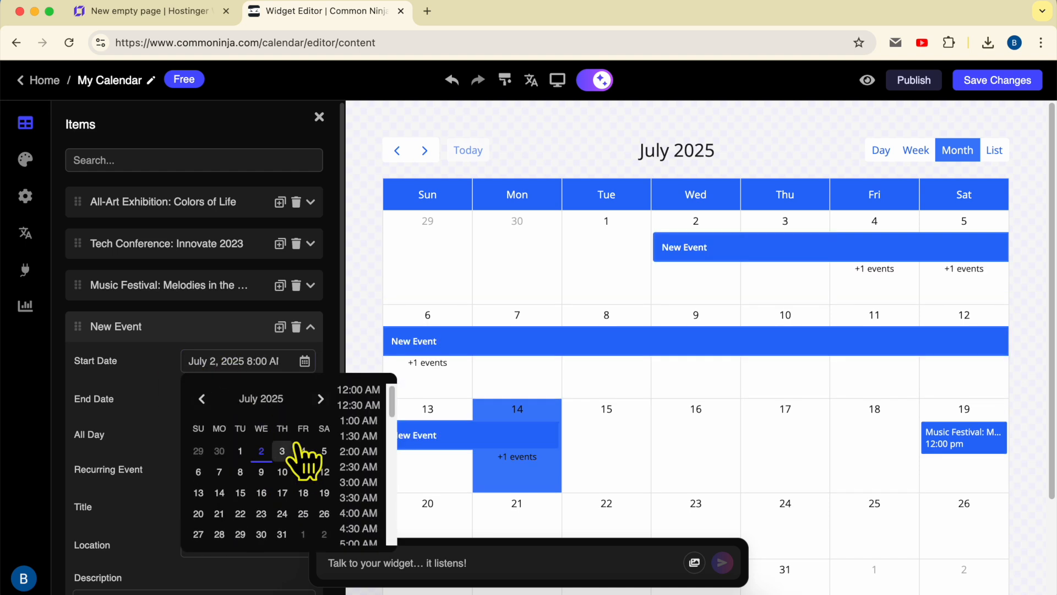
{"action": "left_click", "coordinate": [160, 407]}
{"action": "left_click", "coordinate": [234, 404]}
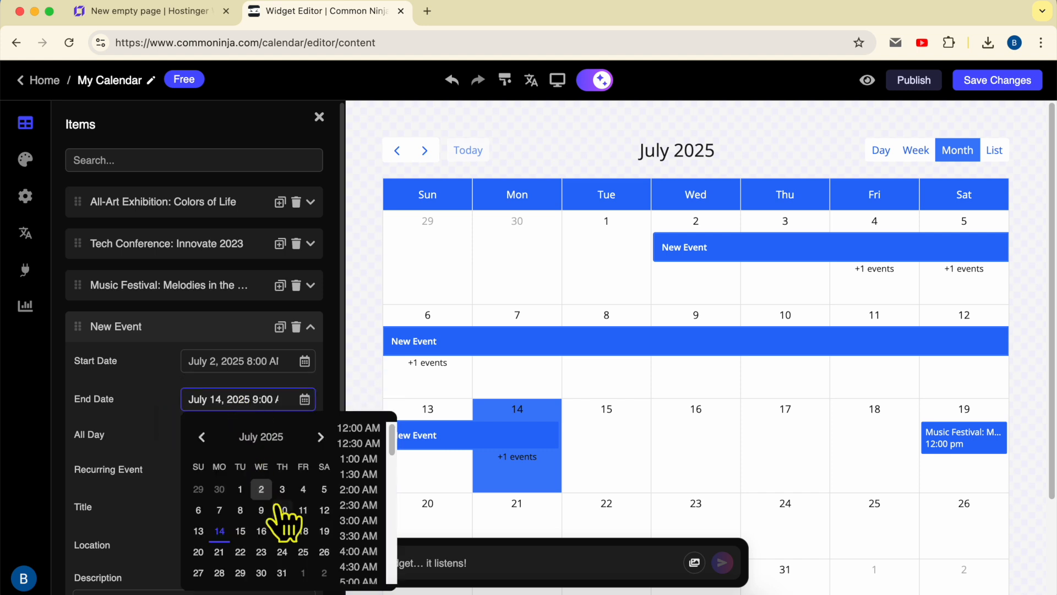
{"action": "left_click", "coordinate": [261, 552]}
{"action": "left_click", "coordinate": [175, 441]}
{"action": "left_click", "coordinate": [306, 436]}
{"action": "left_click", "coordinate": [307, 436]}
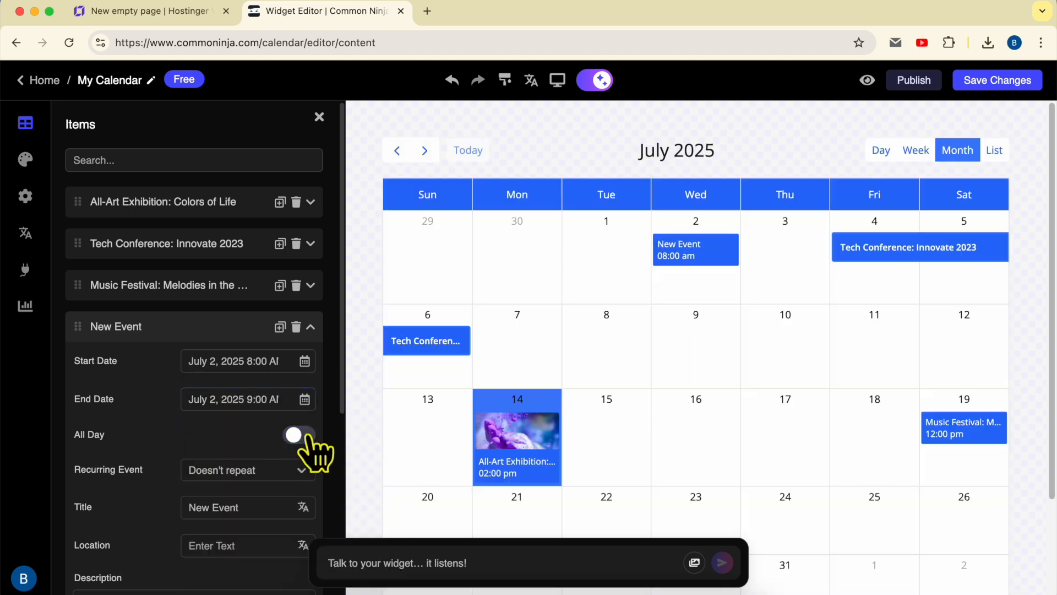
- Make the new event recur monthly, with the title "Donation day" and the location "Downtown"
{"action": "scroll", "coordinate": [190, 459], "scroll_direction": "down", "scroll_amount": 3}
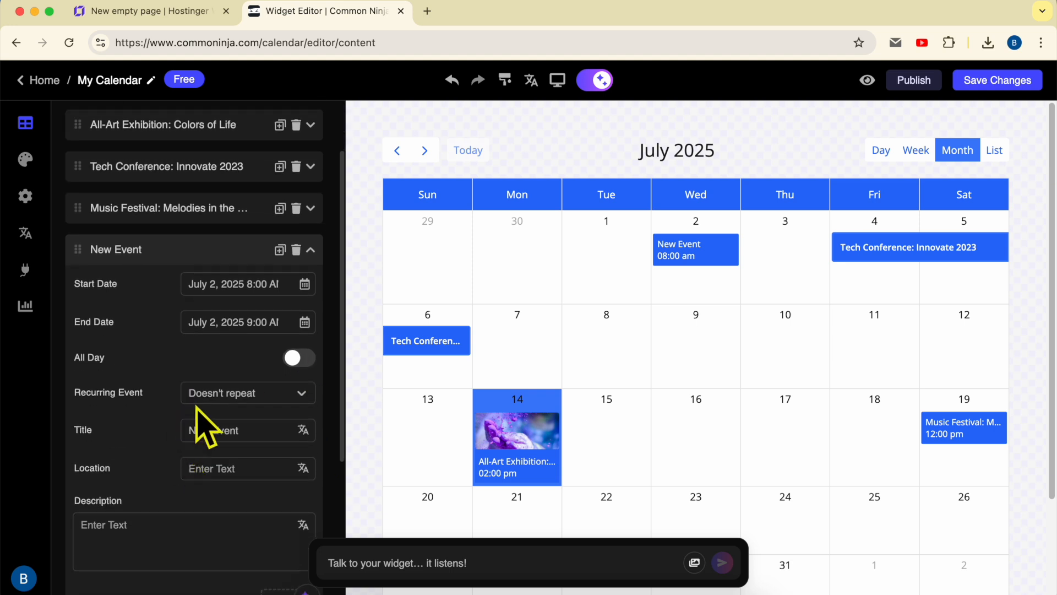
{"action": "left_click", "coordinate": [252, 394]}
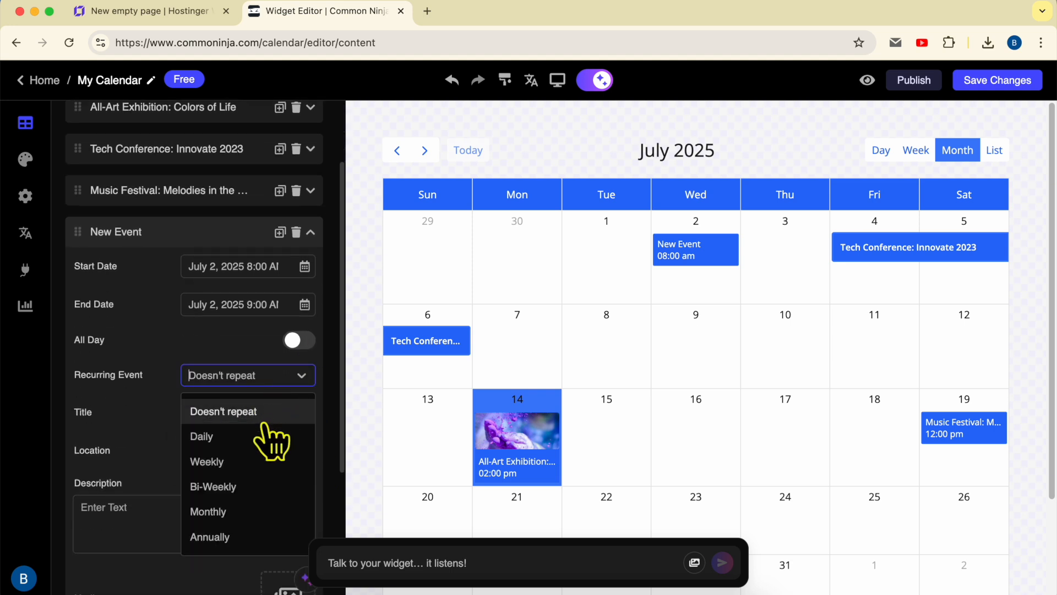
{"action": "left_click", "coordinate": [208, 511]}
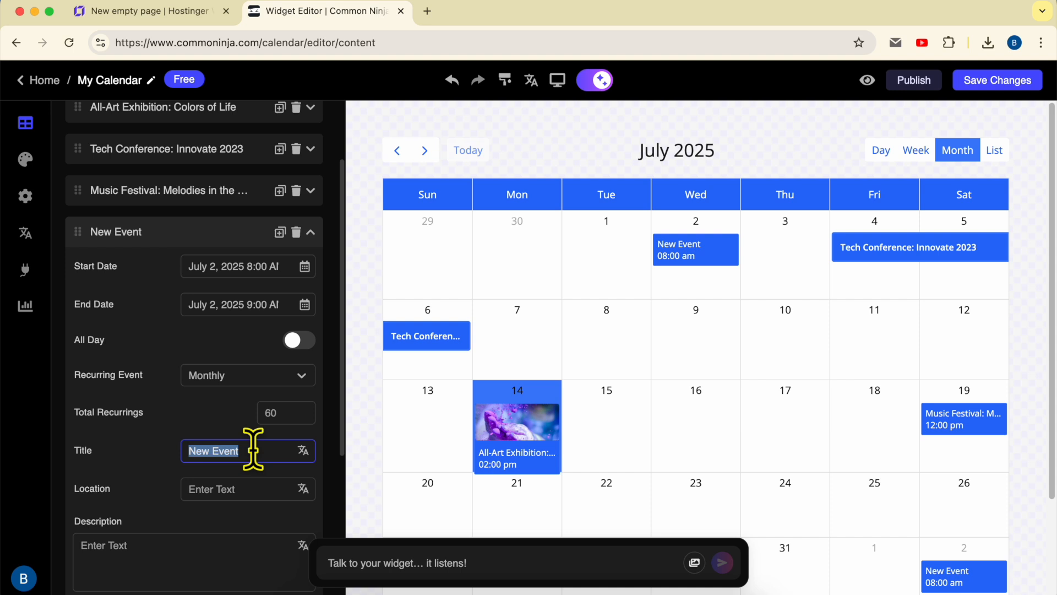
{"action": "type", "text": "Donation day"}
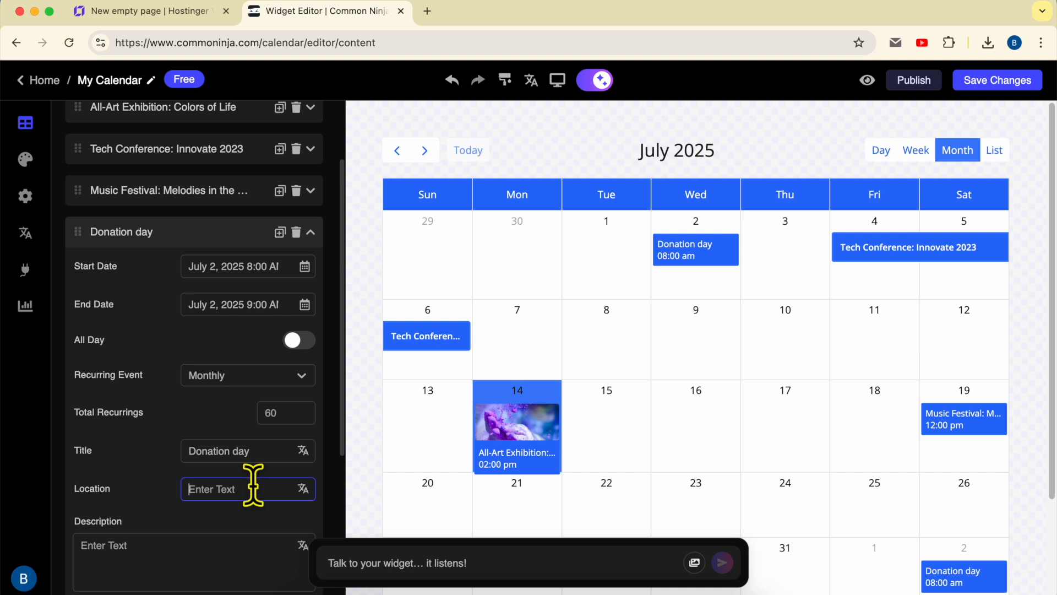
{"action": "type", "text": "Downtown"}
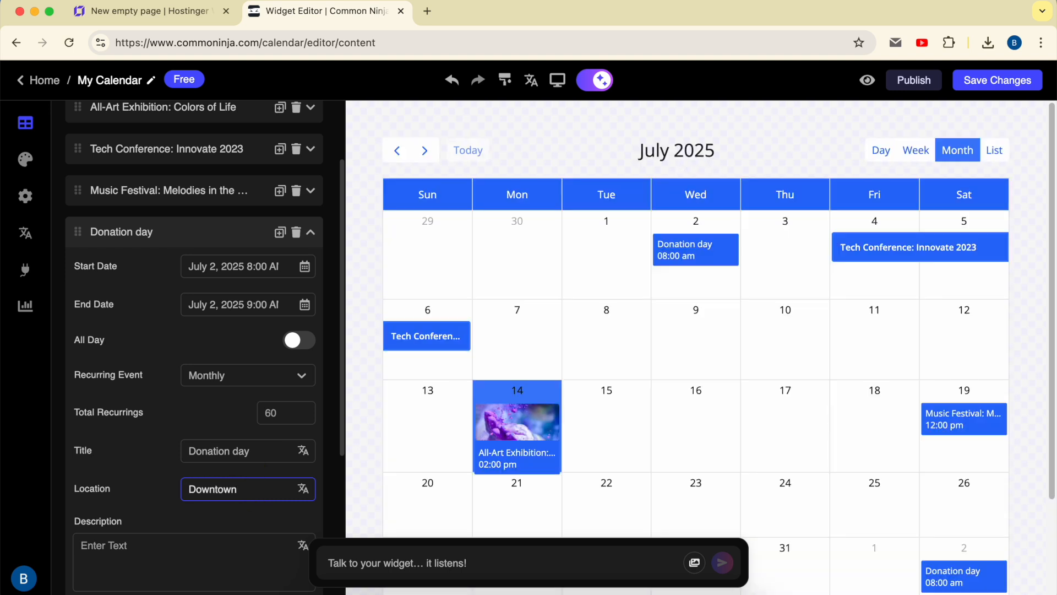
- Fill in the Donation day event's description with "This event is for donation"
{"action": "scroll", "coordinate": [200, 540], "scroll_direction": "down", "scroll_amount": 3}
{"action": "left_click", "coordinate": [192, 437]}
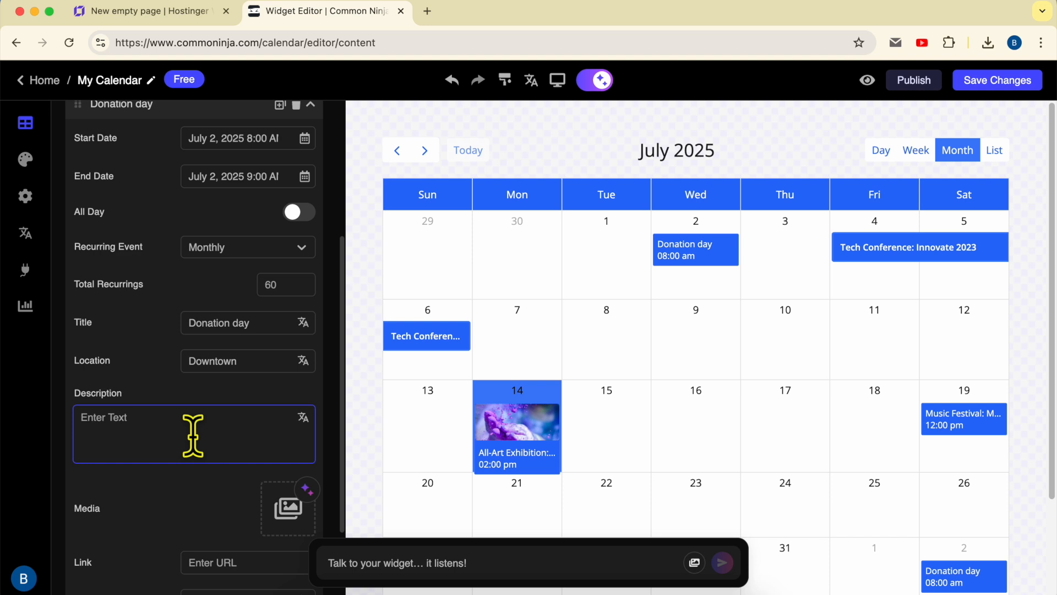
{"action": "type", "text": "This eve"}
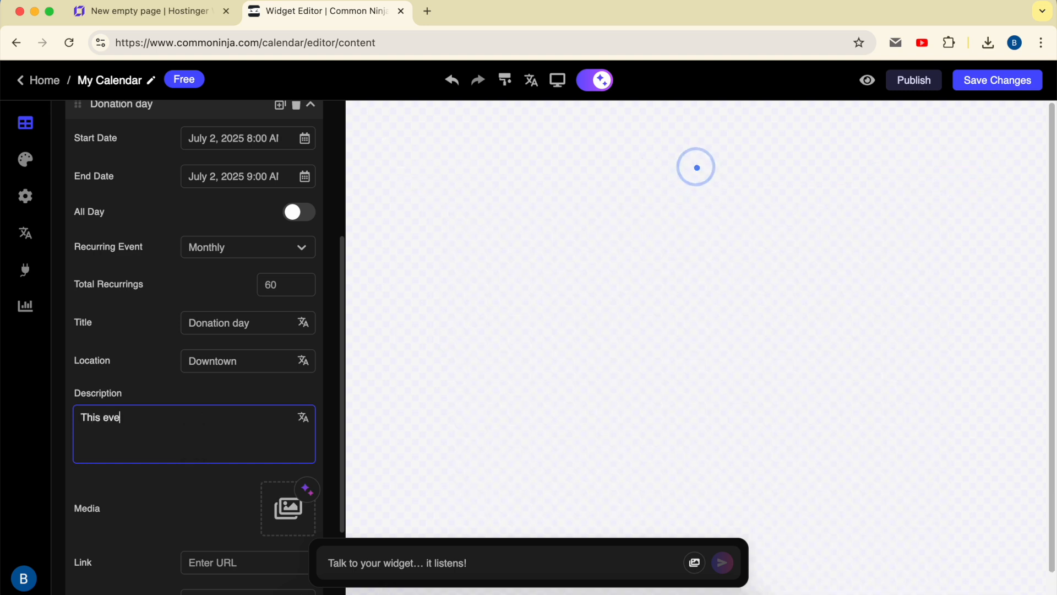
{"action": "type", "text": "nt t"}
{"action": "type", "text": "s for donation"}
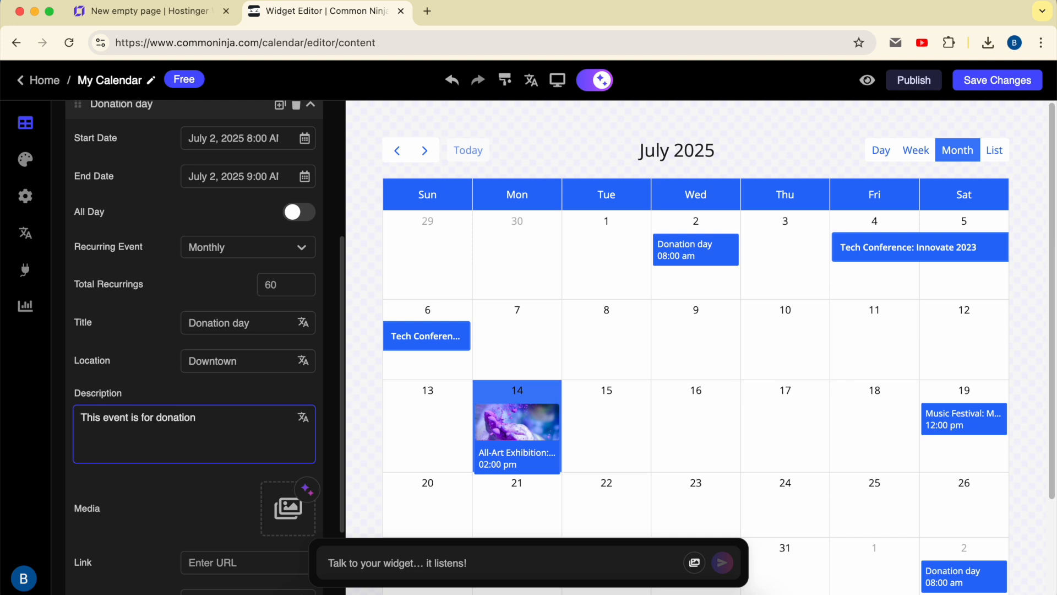
{"action": "triple_click", "coordinate": [224, 464]}
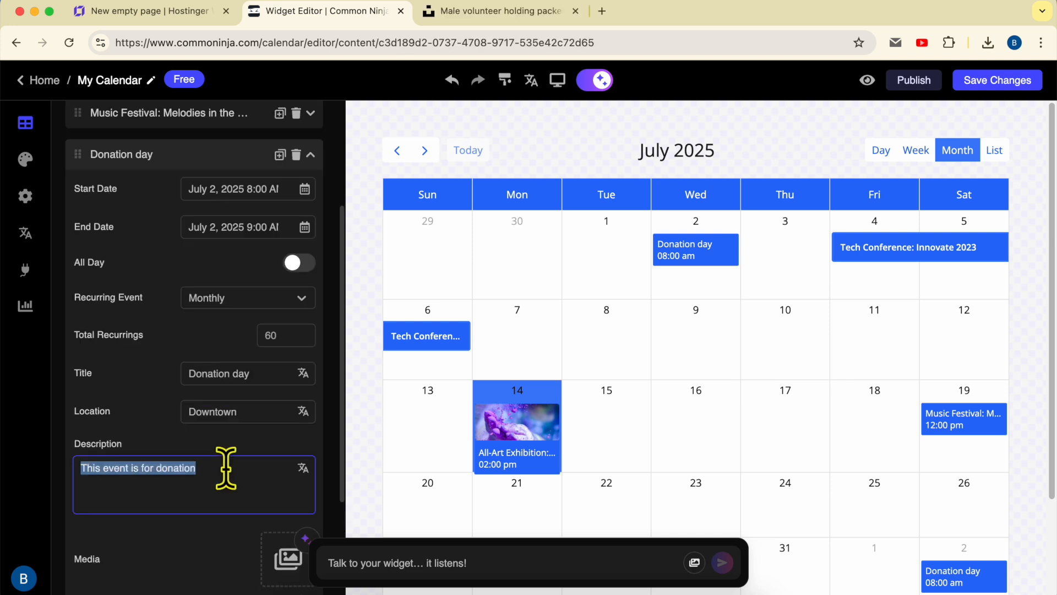
- Enable custom colors for the Donation day event and set its background color to orange, RGB 233, 154, 2
{"action": "scroll", "coordinate": [225, 467], "scroll_direction": "down", "scroll_amount": 3}
{"action": "left_click", "coordinate": [220, 451]}
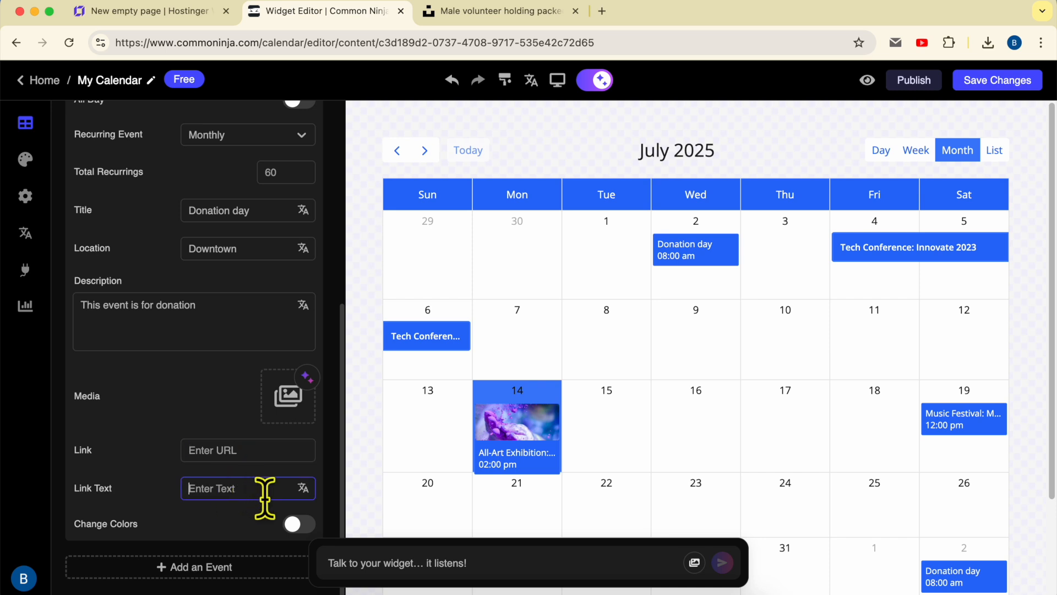
{"action": "left_click", "coordinate": [301, 524]}
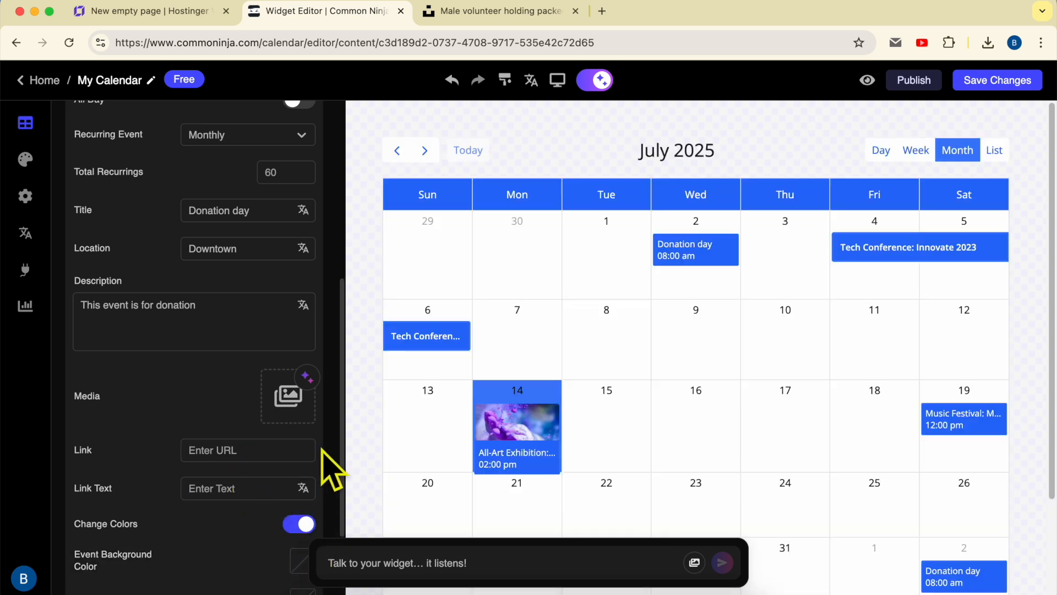
{"action": "scroll", "coordinate": [236, 436], "scroll_direction": "down", "scroll_amount": 2}
{"action": "left_click", "coordinate": [302, 452]}
{"action": "left_click", "coordinate": [262, 340]}
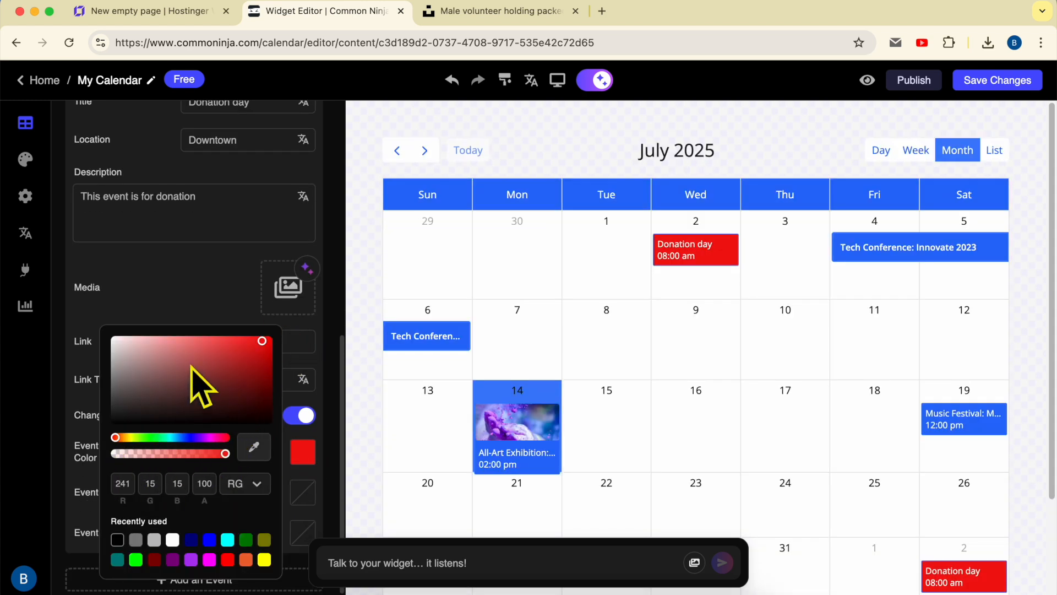
{"action": "left_click", "coordinate": [218, 337]}
{"action": "left_click", "coordinate": [127, 436]}
{"action": "left_click", "coordinate": [259, 337]}
{"action": "left_click", "coordinate": [270, 343]}
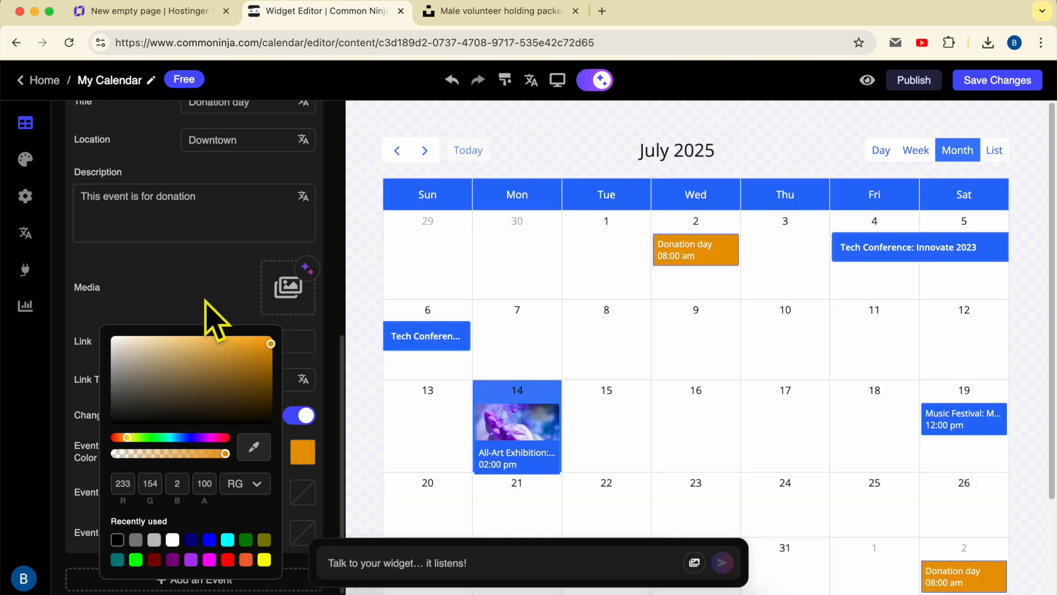
{"action": "left_click", "coordinate": [234, 319]}
- Save the calendar widget, copy its Standard website embed code and return to the Hostinger Website Builder page
{"action": "left_click", "coordinate": [978, 82]}
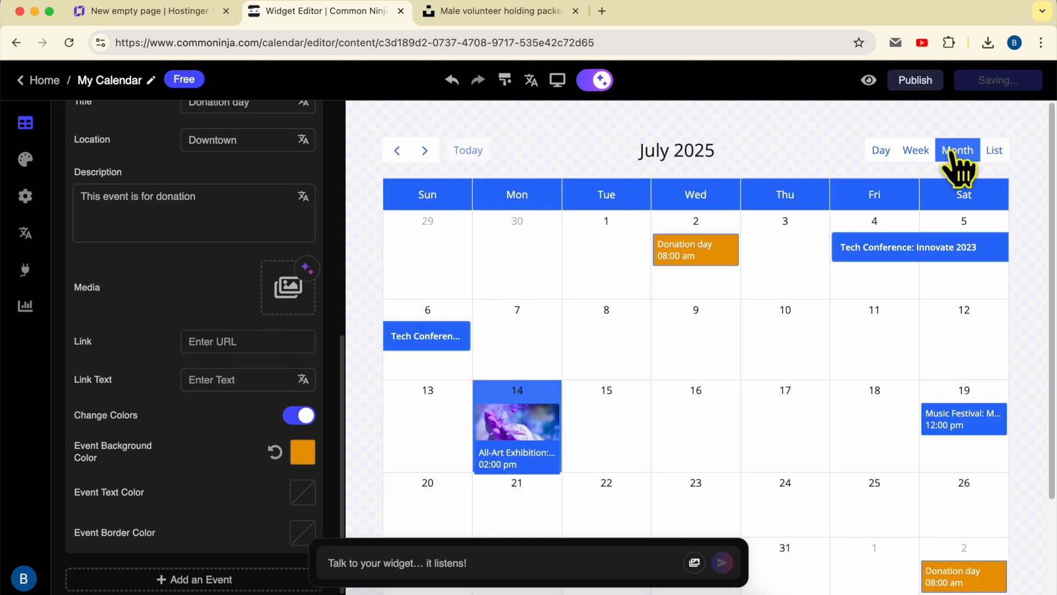
{"action": "left_click", "coordinate": [915, 84]}
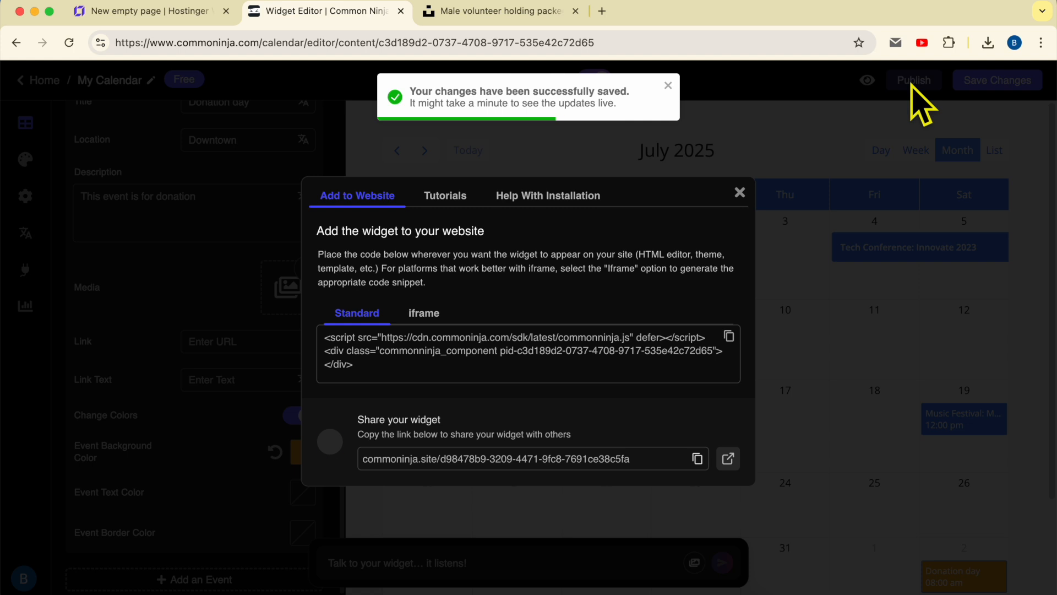
{"action": "triple_click", "coordinate": [415, 350]}
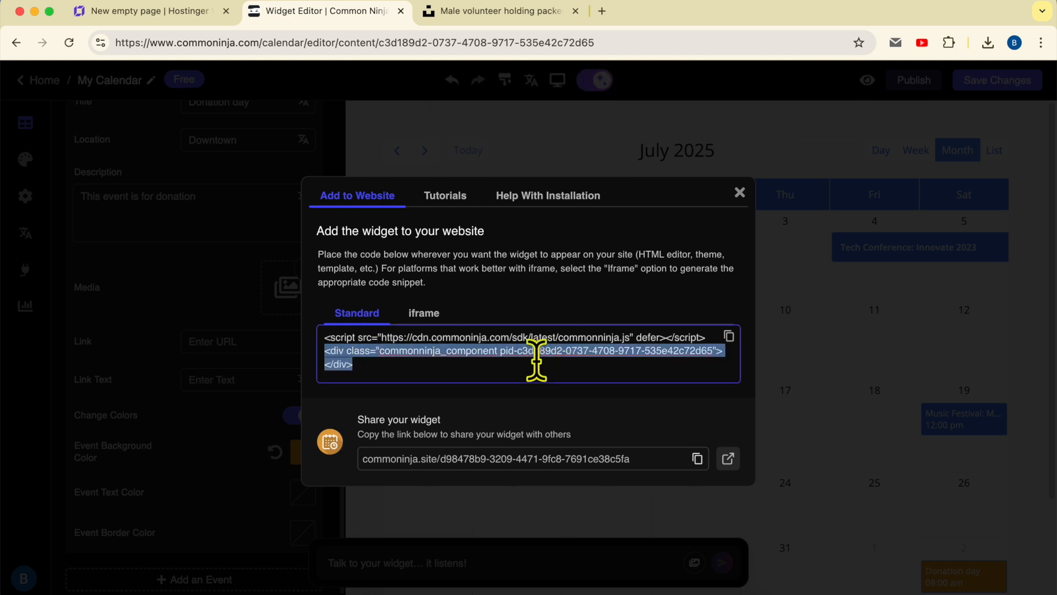
{"action": "left_click", "coordinate": [728, 336]}
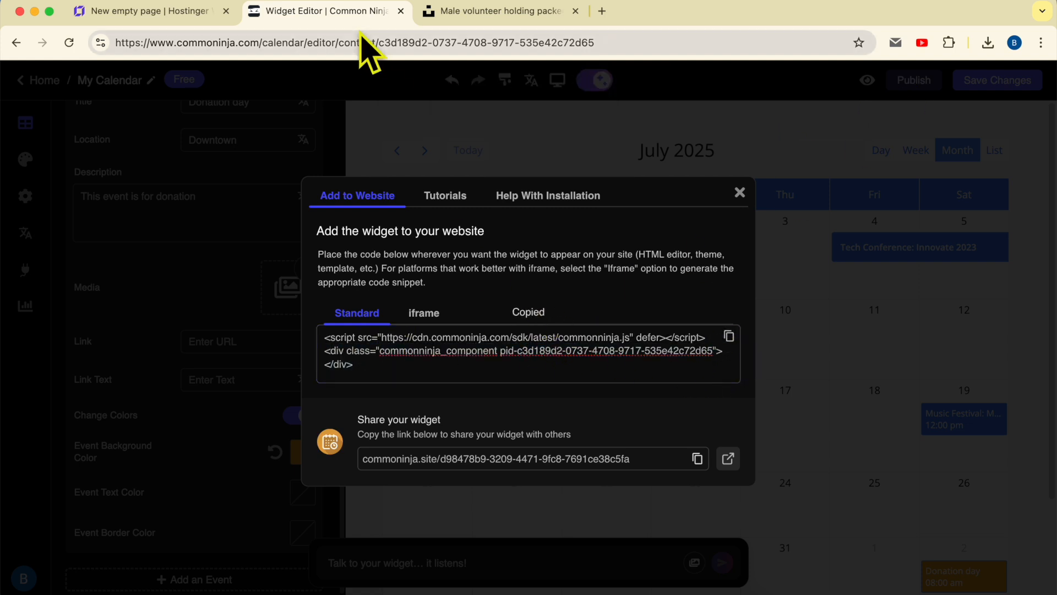
{"action": "left_click", "coordinate": [179, 14]}
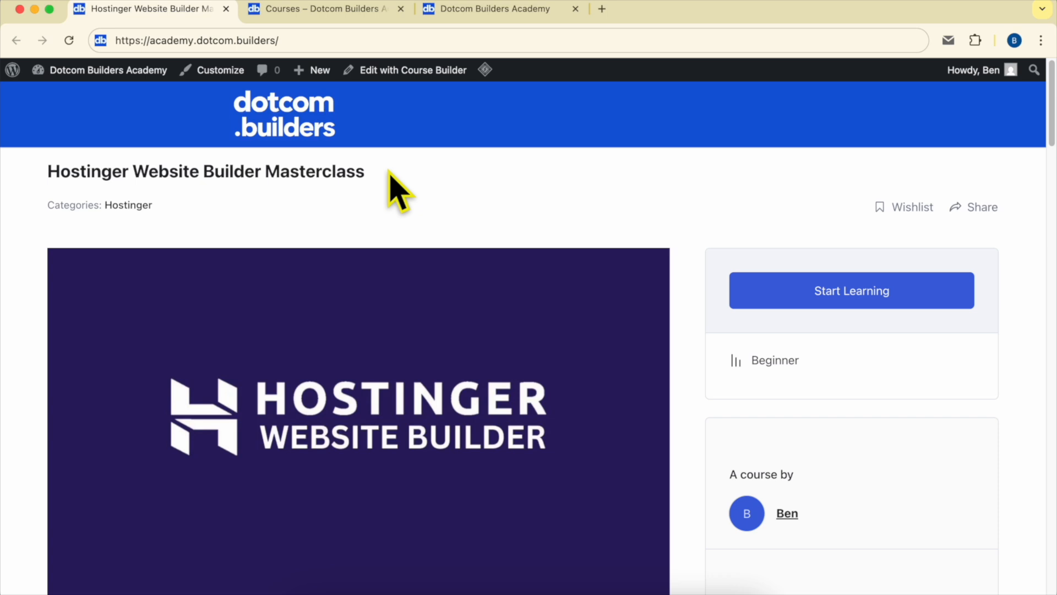
- Review the course content of the Hostinger Website Builder Masterclass on the Dotcom Builders Academy site, expanding Editing Page Content
{"action": "scroll", "coordinate": [389, 172], "scroll_direction": "down", "scroll_amount": 5}
{"action": "scroll", "coordinate": [394, 189], "scroll_direction": "down", "scroll_amount": 7}
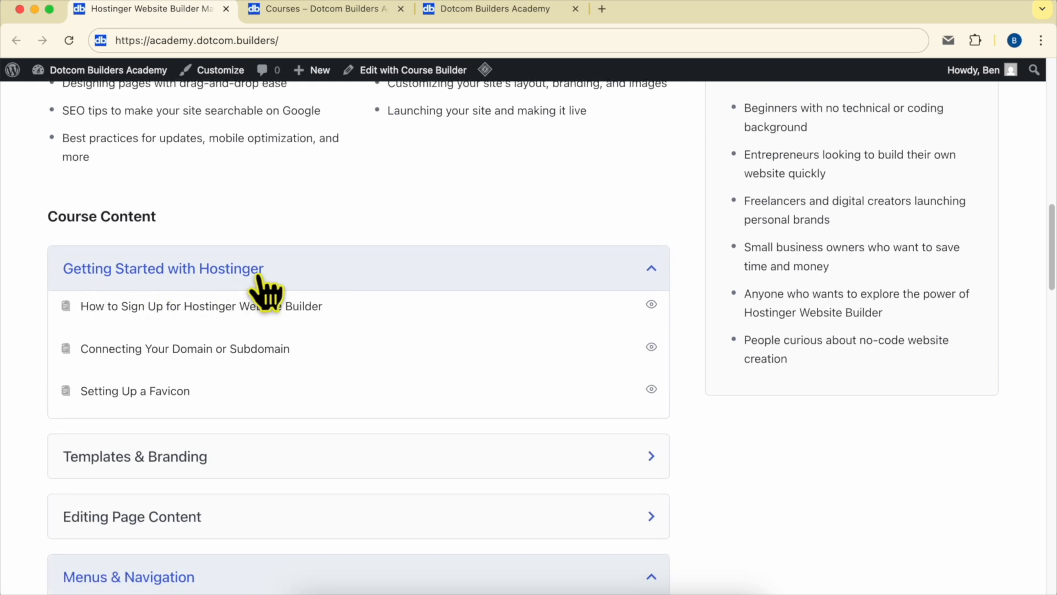
{"action": "scroll", "coordinate": [259, 278], "scroll_direction": "down", "scroll_amount": 4}
{"action": "scroll", "coordinate": [301, 265], "scroll_direction": "down", "scroll_amount": 3}
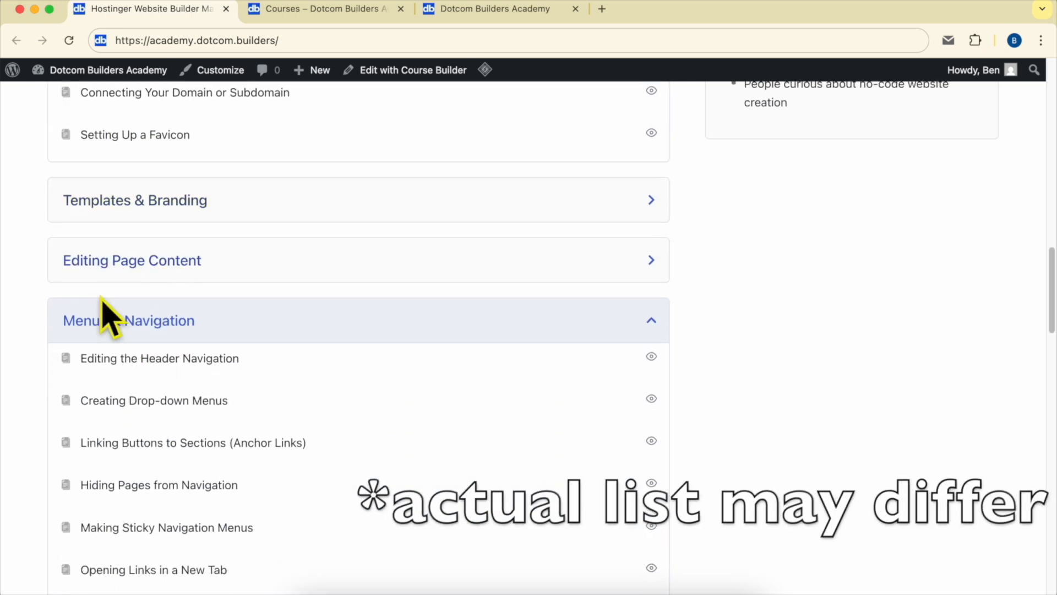
{"action": "left_click", "coordinate": [190, 194]}
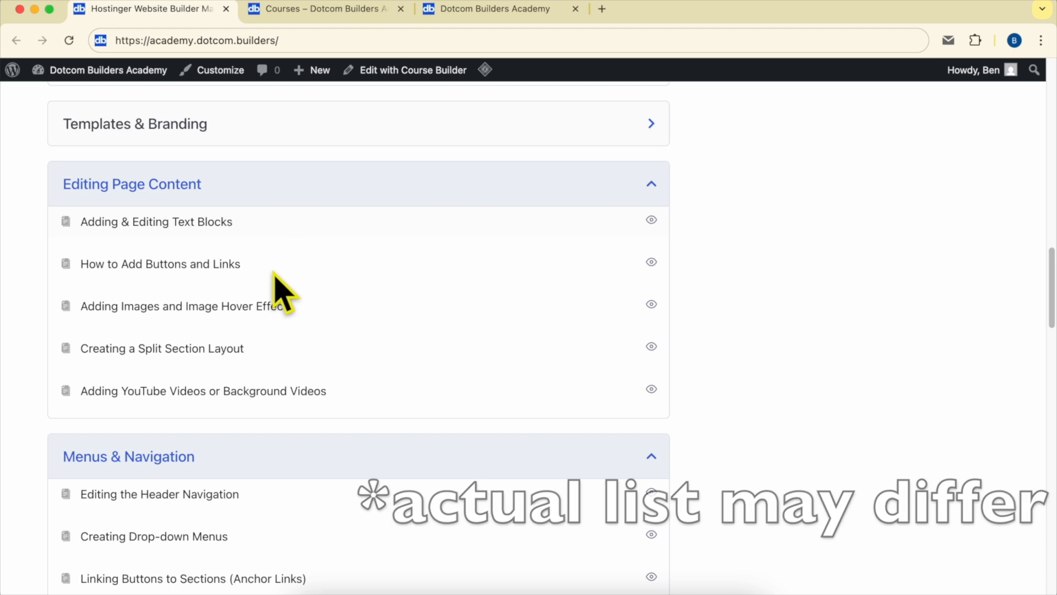
{"action": "scroll", "coordinate": [278, 288], "scroll_direction": "down", "scroll_amount": 5}
{"action": "scroll", "coordinate": [239, 234], "scroll_direction": "down", "scroll_amount": 4}
{"action": "scroll", "coordinate": [242, 223], "scroll_direction": "down", "scroll_amount": 3}
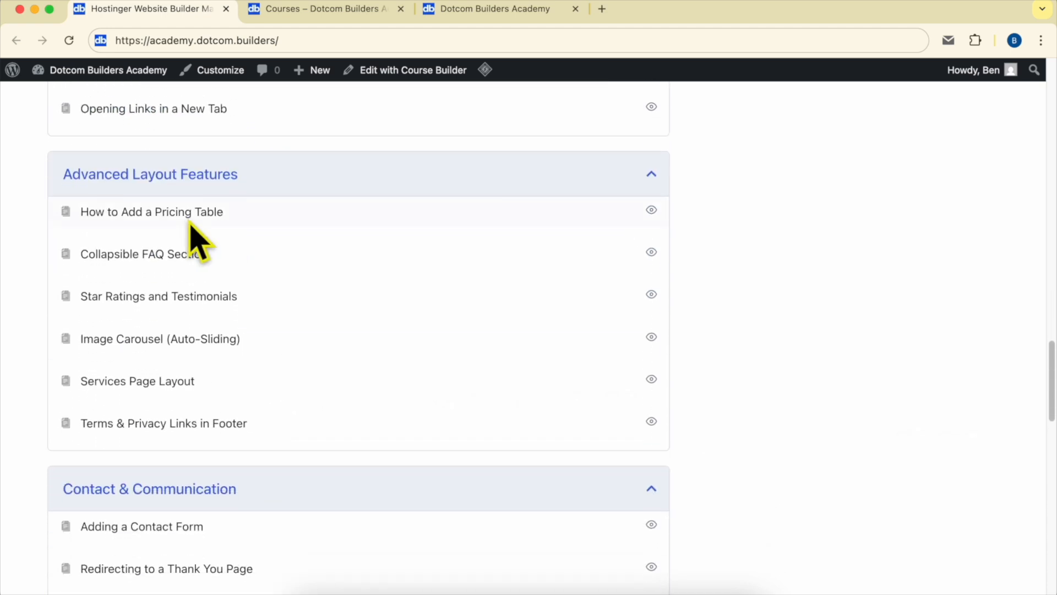
{"action": "scroll", "coordinate": [295, 170], "scroll_direction": "down", "scroll_amount": 6}
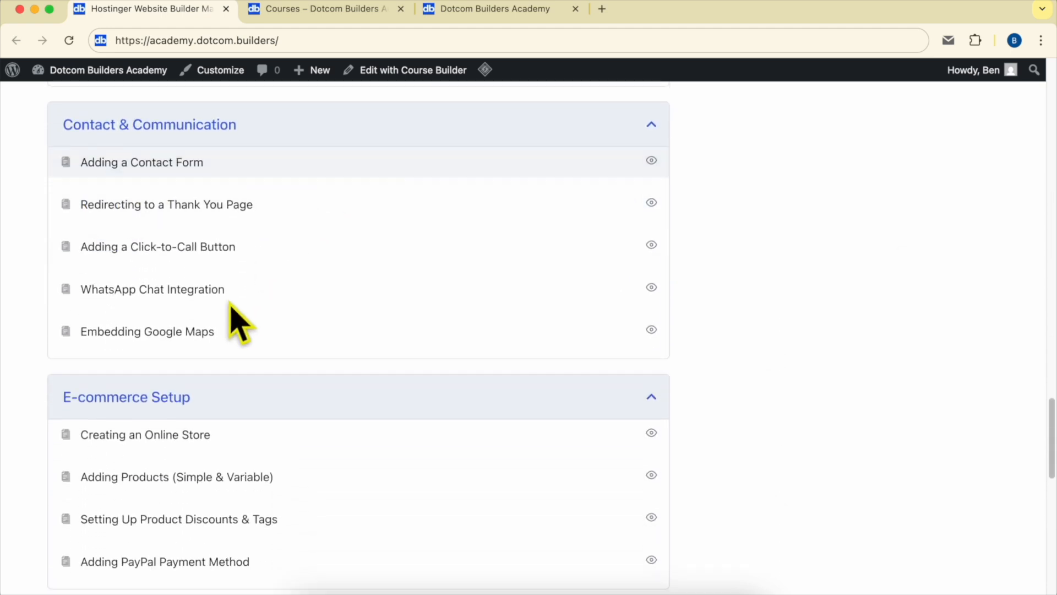
{"action": "scroll", "coordinate": [245, 284], "scroll_direction": "down", "scroll_amount": 5}
{"action": "scroll", "coordinate": [289, 297], "scroll_direction": "down", "scroll_amount": 7}
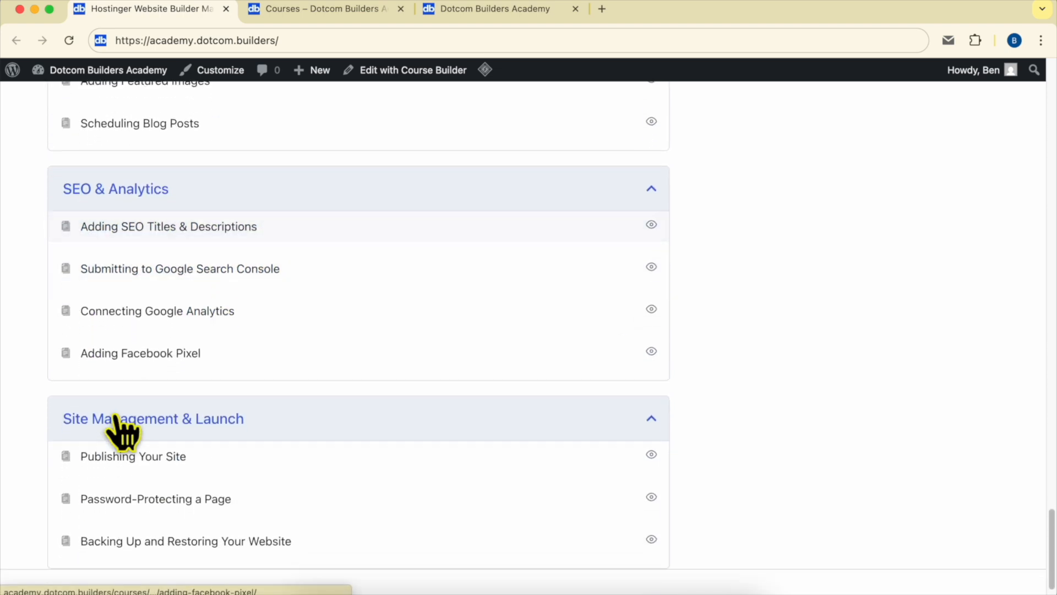
{"action": "scroll", "coordinate": [123, 427], "scroll_direction": "down", "scroll_amount": 2}
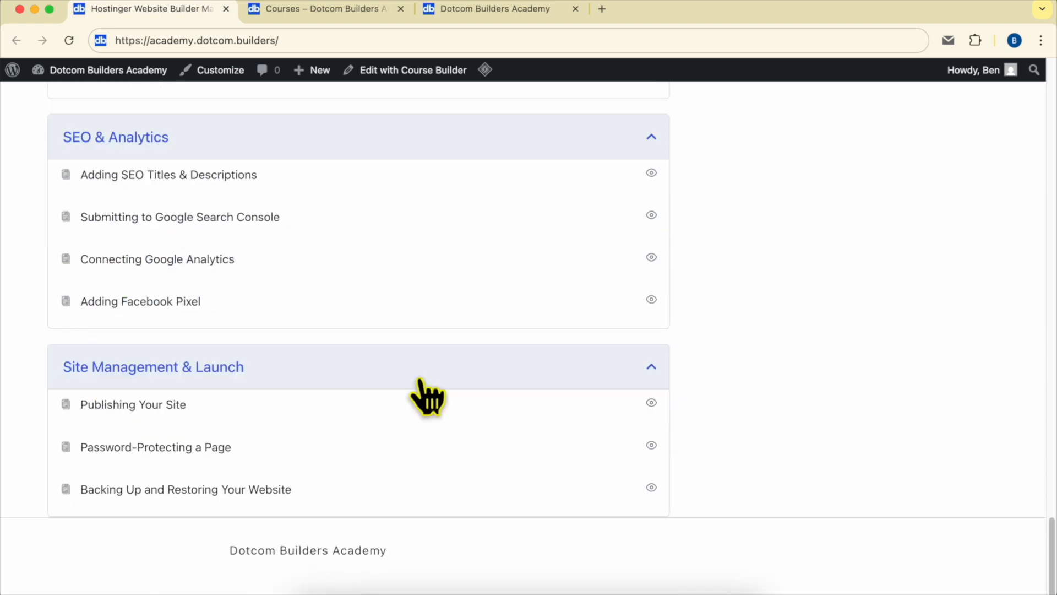
{"action": "scroll", "coordinate": [427, 394], "scroll_direction": "up", "scroll_amount": 20}
{"action": "scroll", "coordinate": [427, 394], "scroll_direction": "up", "scroll_amount": 5}
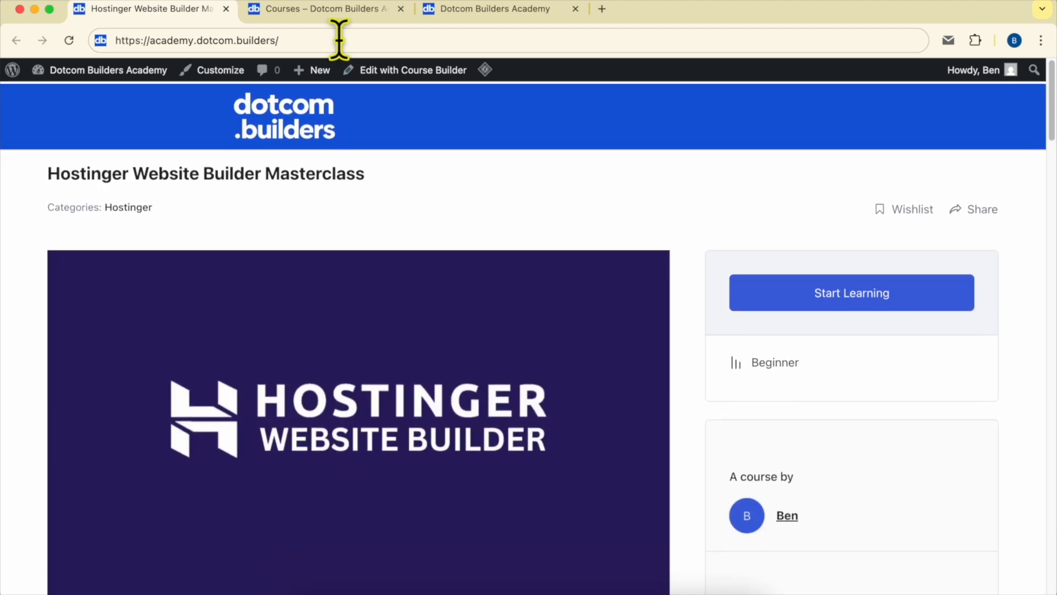
- Look over the Dotcom Builders Academy course catalogue and its page about joining the academy
{"action": "left_click", "coordinate": [320, 8]}
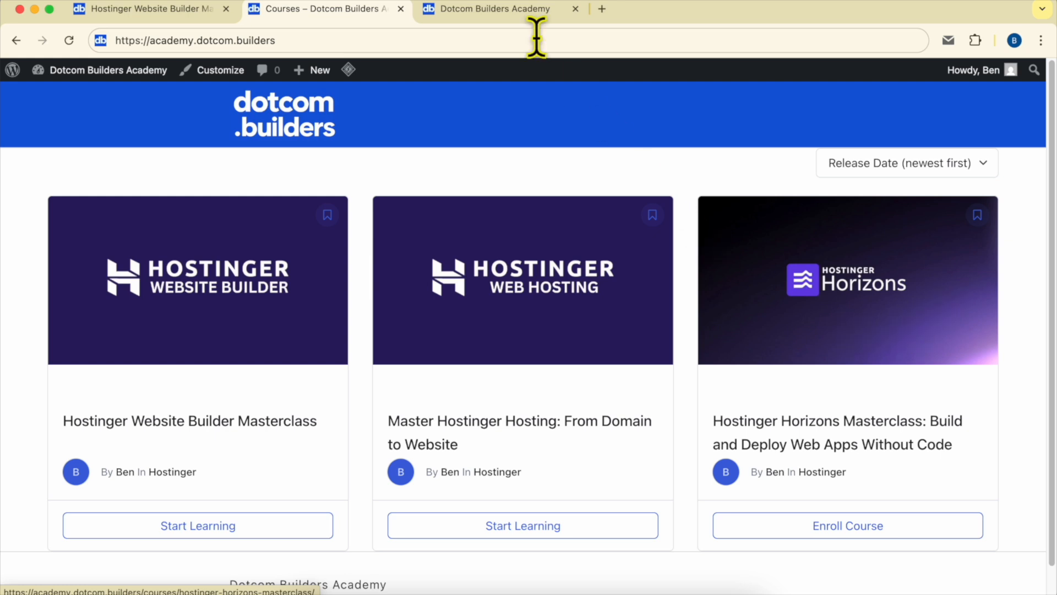
{"action": "left_click", "coordinate": [474, 9]}
{"action": "left_click_drag", "start_coordinate": [136, 41], "coordinate": [408, 36]}
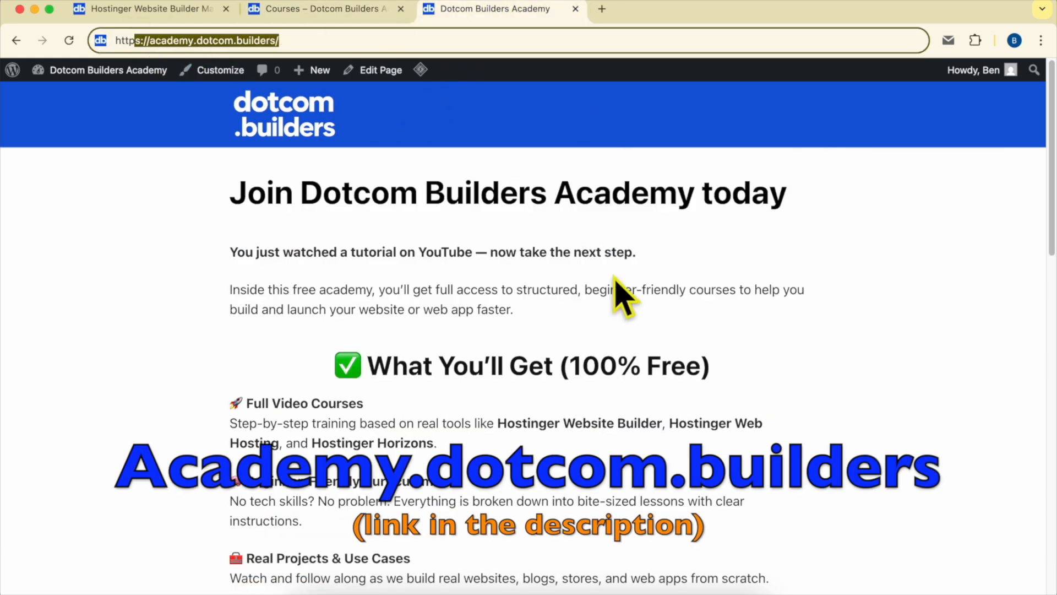
{"action": "scroll", "coordinate": [615, 278], "scroll_direction": "down", "scroll_amount": 20}
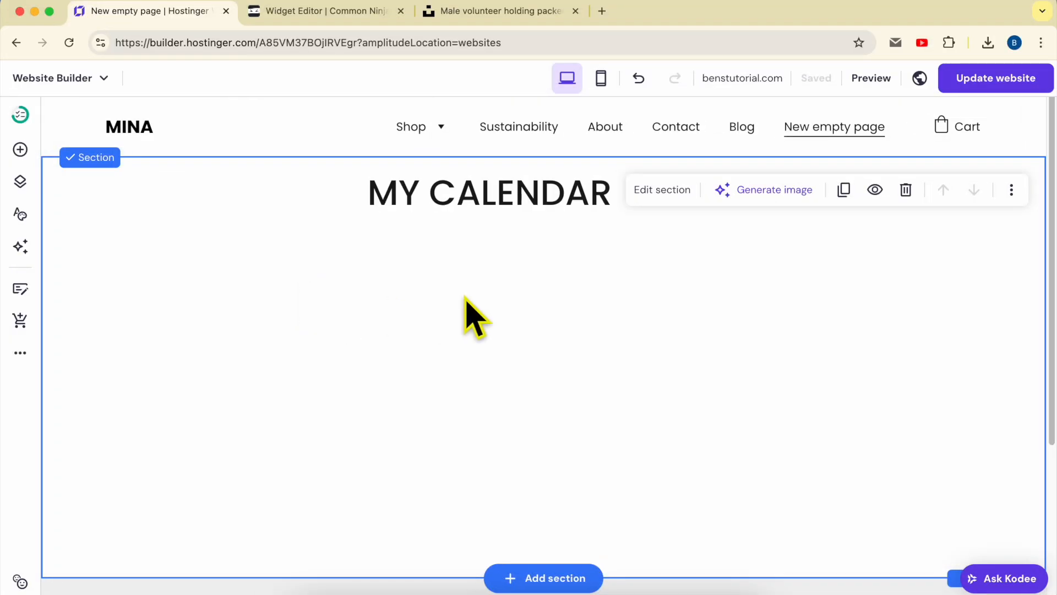
- Add an Embed code element to the empty section below the MY CALENDAR heading in Hostinger Website Builder
{"action": "left_click", "coordinate": [21, 151]}
{"action": "scroll", "coordinate": [181, 363], "scroll_direction": "down", "scroll_amount": 3}
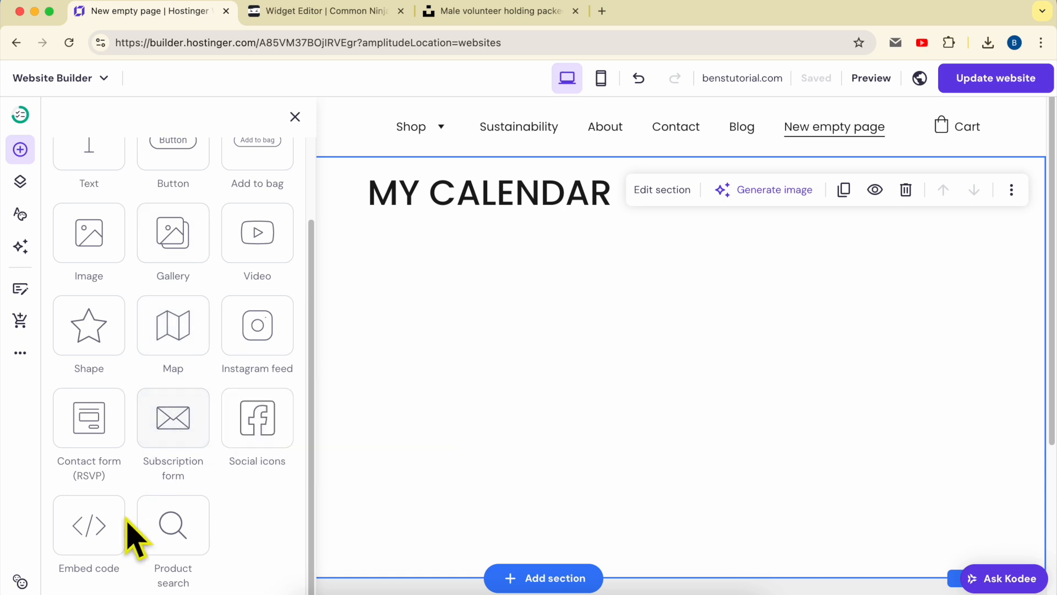
{"action": "left_click_drag", "start_coordinate": [87, 540], "coordinate": [475, 337]}
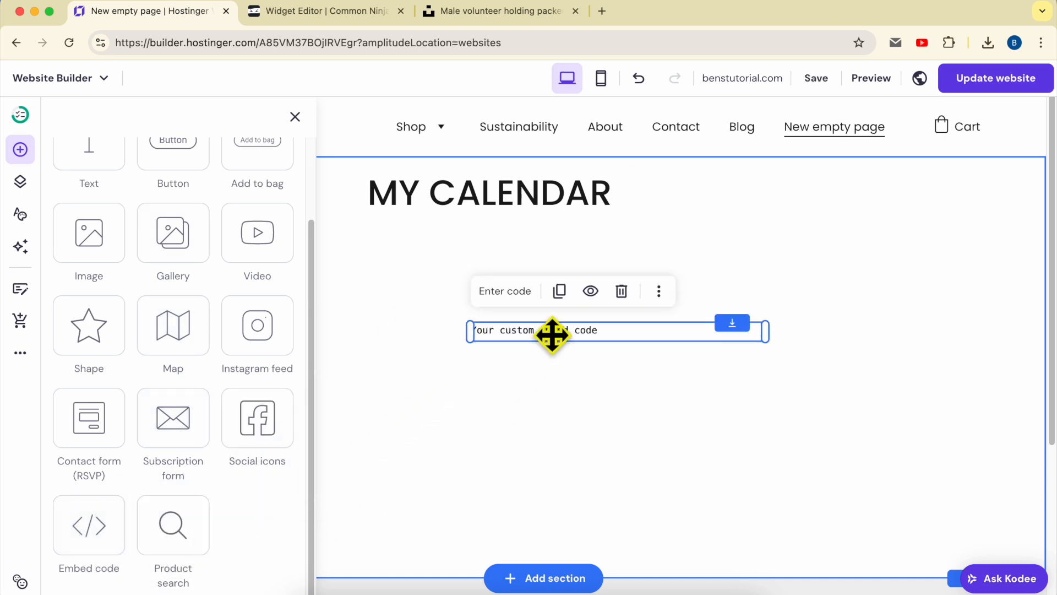
- Replace the element's placeholder code with the copied Common Ninja widget code and embed it
{"action": "left_click", "coordinate": [520, 291]}
{"action": "key", "text": "super+a"}
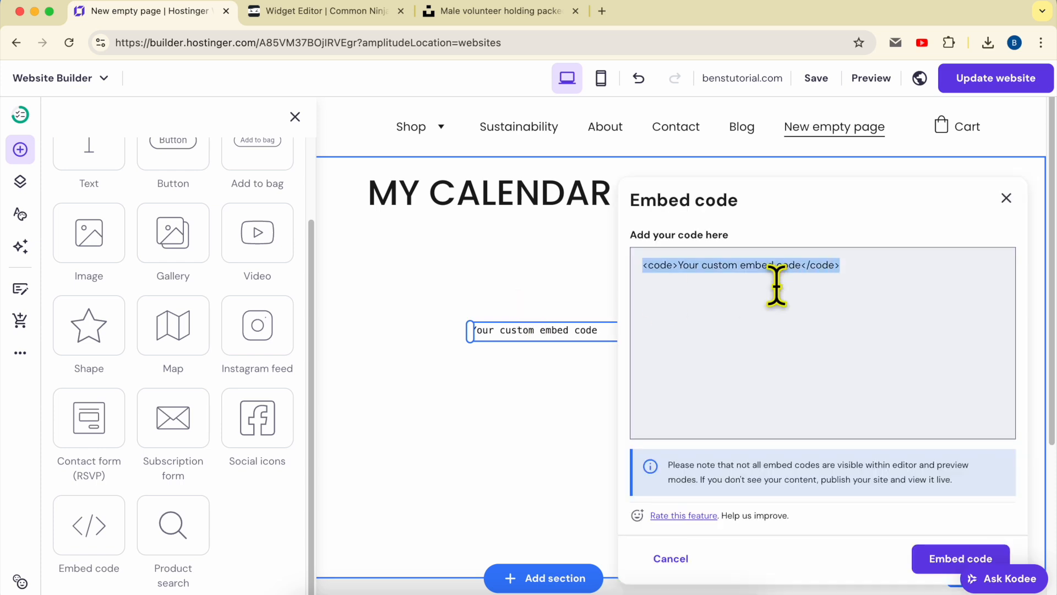
{"action": "key", "text": "BackSpace"}
{"action": "right_click", "coordinate": [747, 298]}
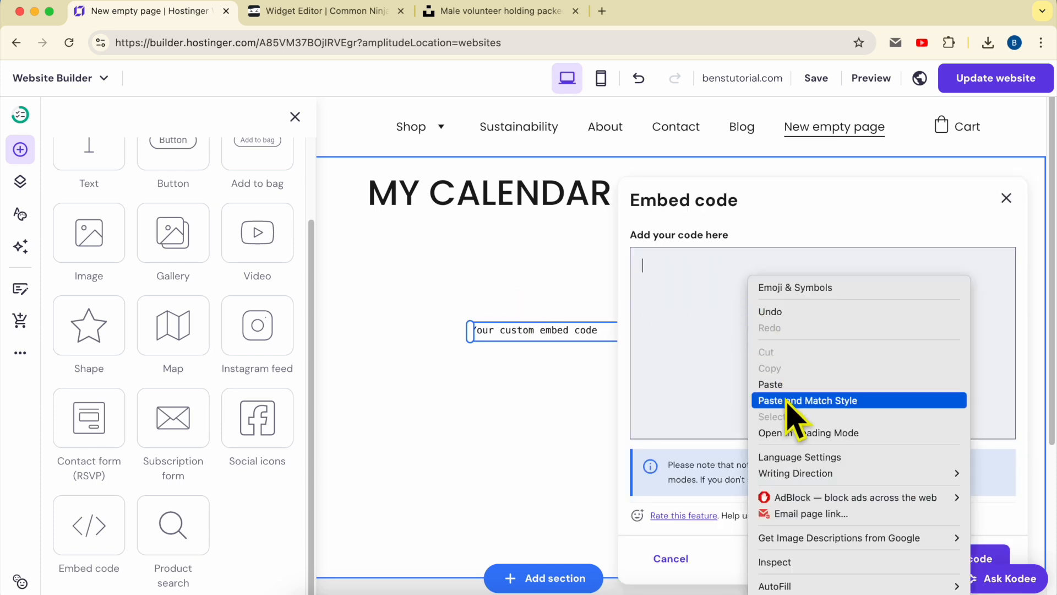
{"action": "left_click", "coordinate": [785, 384]}
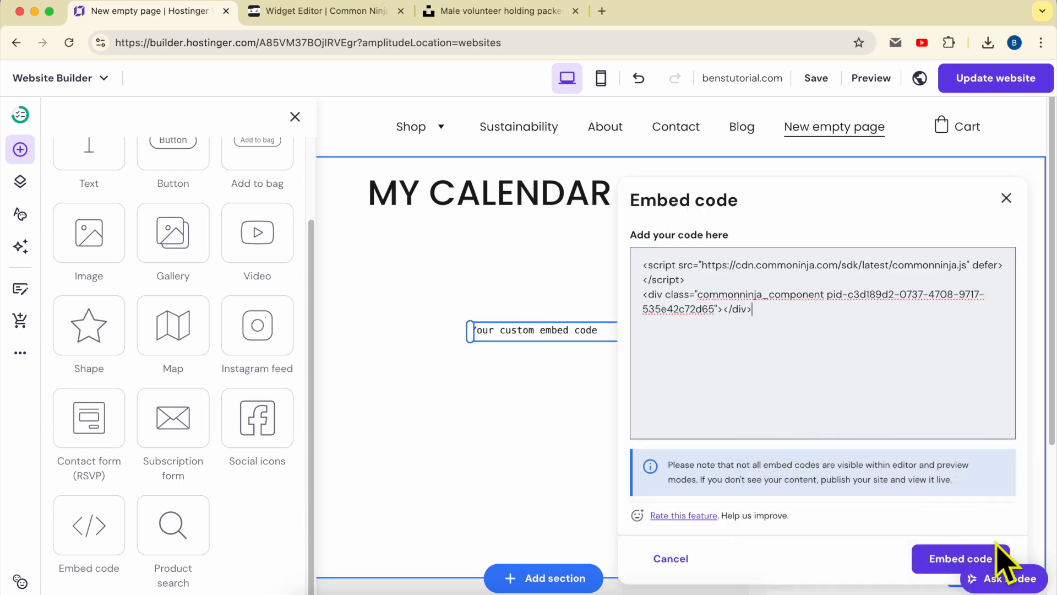
{"action": "left_click", "coordinate": [938, 558]}
- Move the embedded calendar directly under the MY CALENDAR heading and widen it to span nearly the full section
{"action": "left_click", "coordinate": [882, 403]}
{"action": "left_click_drag", "start_coordinate": [635, 384], "coordinate": [409, 306]}
{"action": "left_click_drag", "start_coordinate": [540, 439], "coordinate": [932, 430]}
{"action": "left_click_drag", "start_coordinate": [392, 443], "coordinate": [259, 448]}
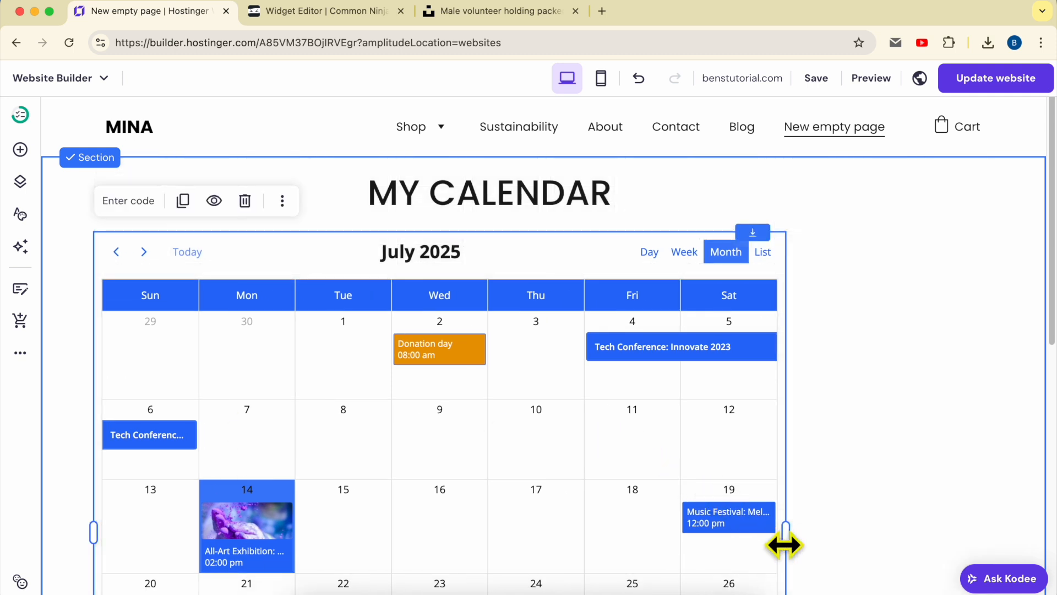
{"action": "left_click_drag", "start_coordinate": [787, 534], "coordinate": [1020, 528]}
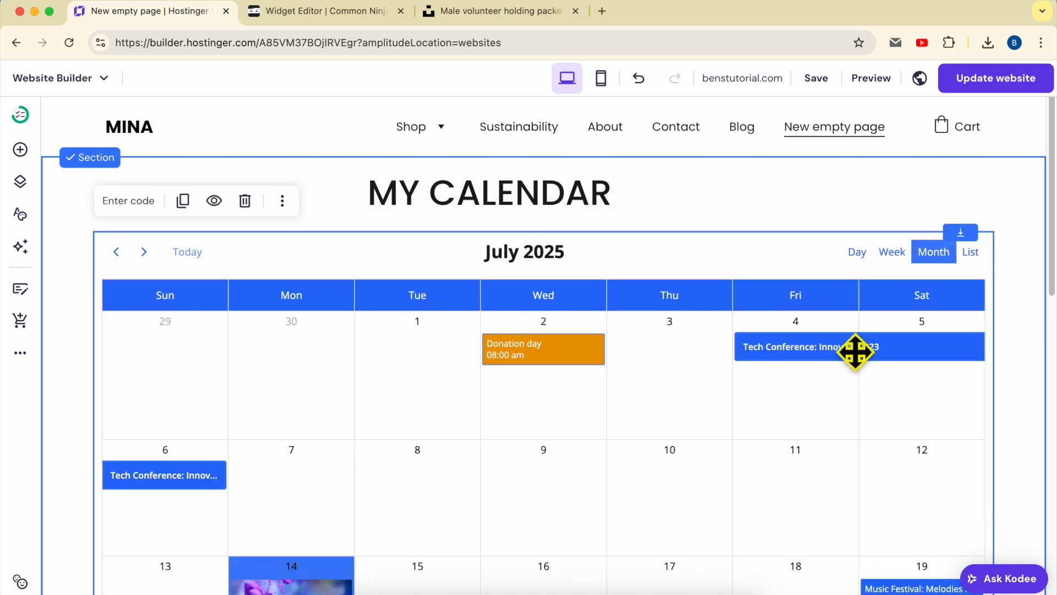
- Publish the website update and view the calendar on the live site's New empty page
{"action": "left_click", "coordinate": [996, 87]}
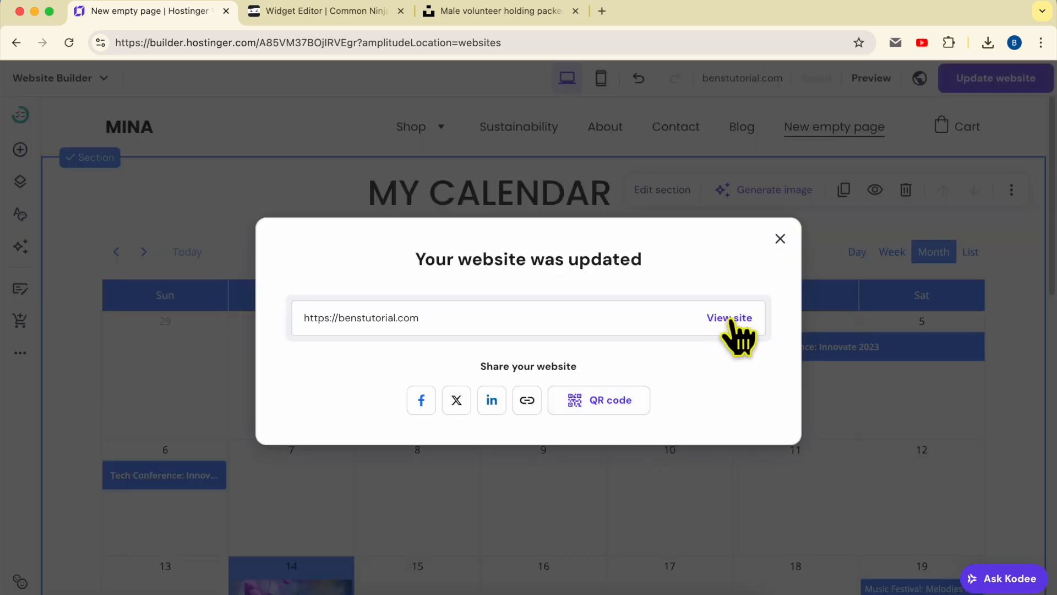
{"action": "left_click", "coordinate": [730, 317]}
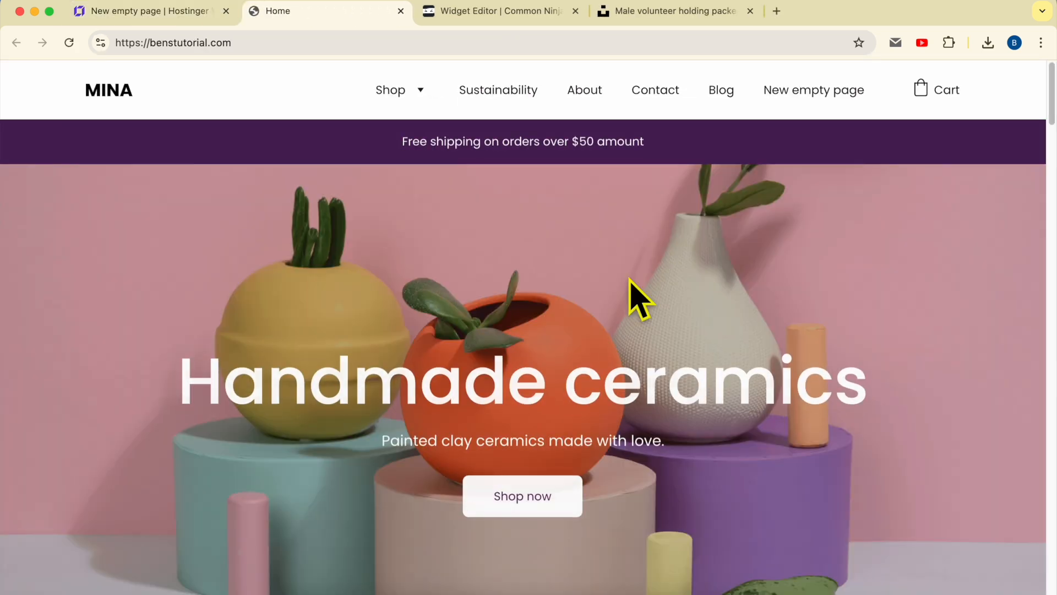
{"action": "left_click", "coordinate": [842, 91]}
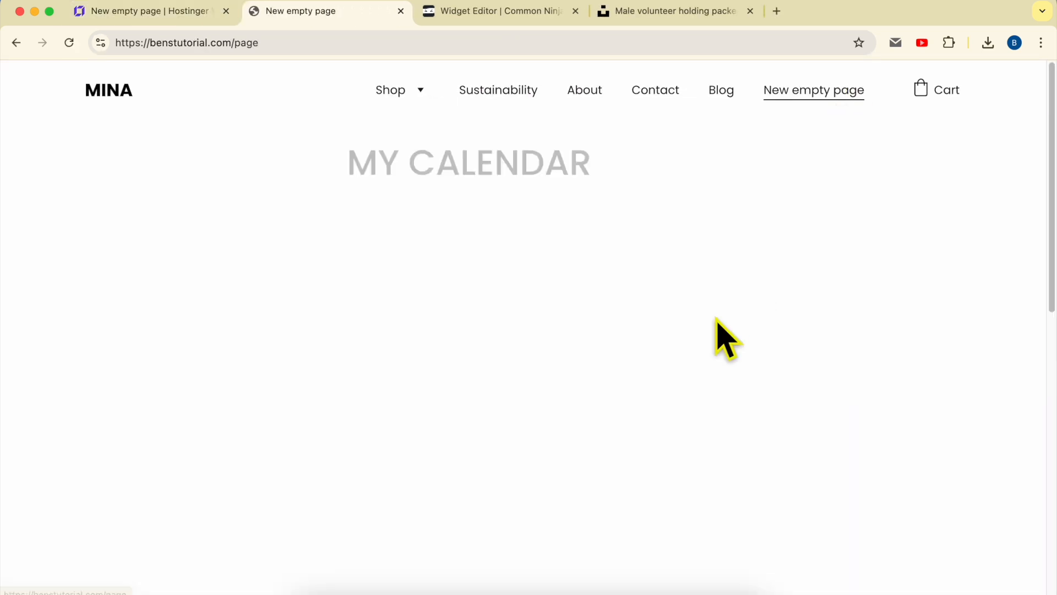
{"action": "triple_click", "coordinate": [439, 158]}
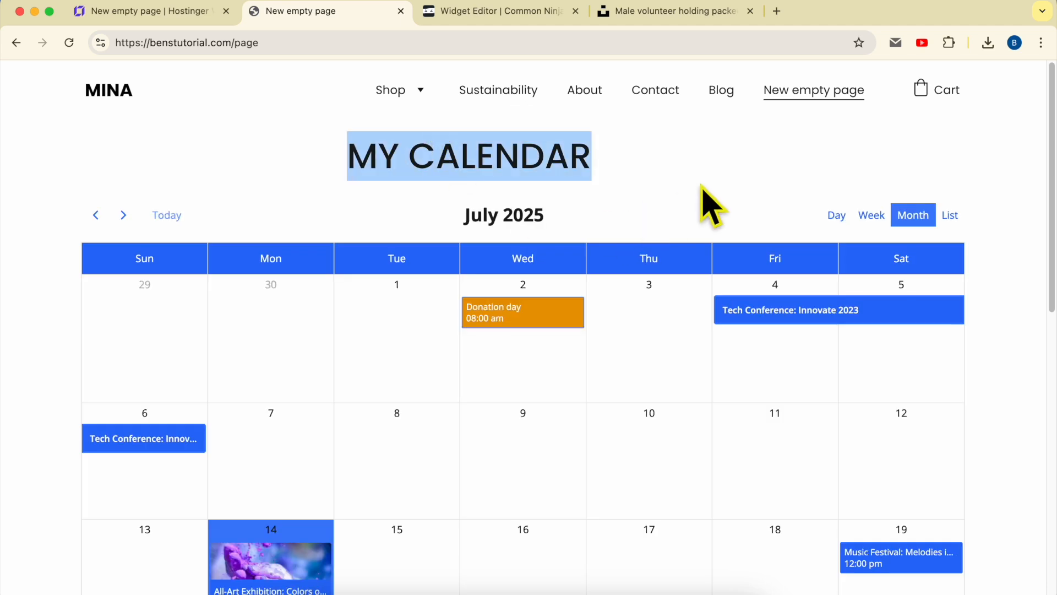
- Check the live page's calendar in Day, Week, Month and List views, and return it to Month view
{"action": "left_click", "coordinate": [709, 204]}
{"action": "left_click", "coordinate": [836, 217]}
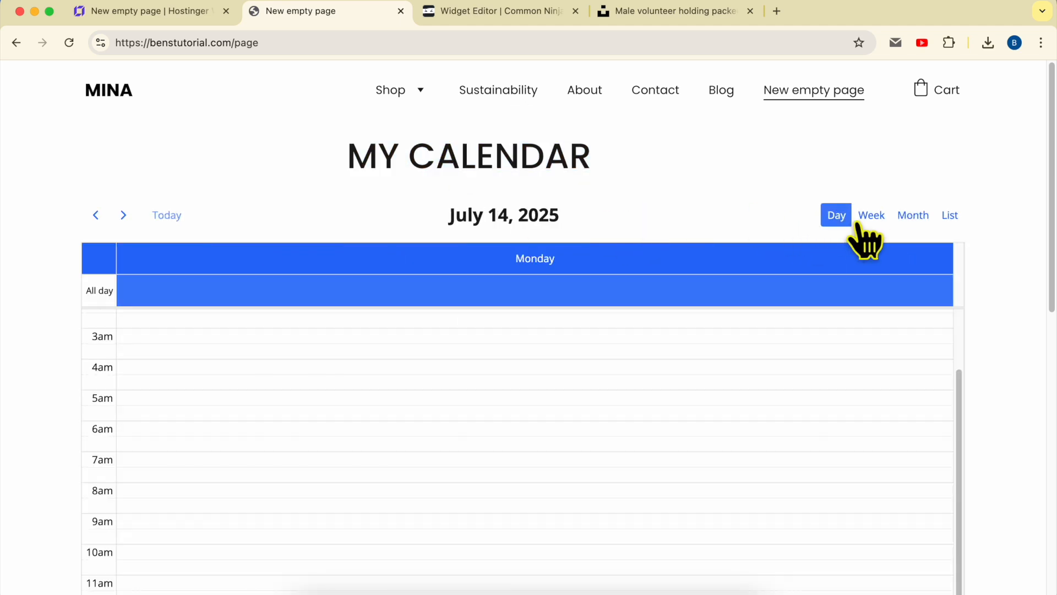
{"action": "left_click", "coordinate": [871, 217]}
{"action": "left_click", "coordinate": [915, 220]}
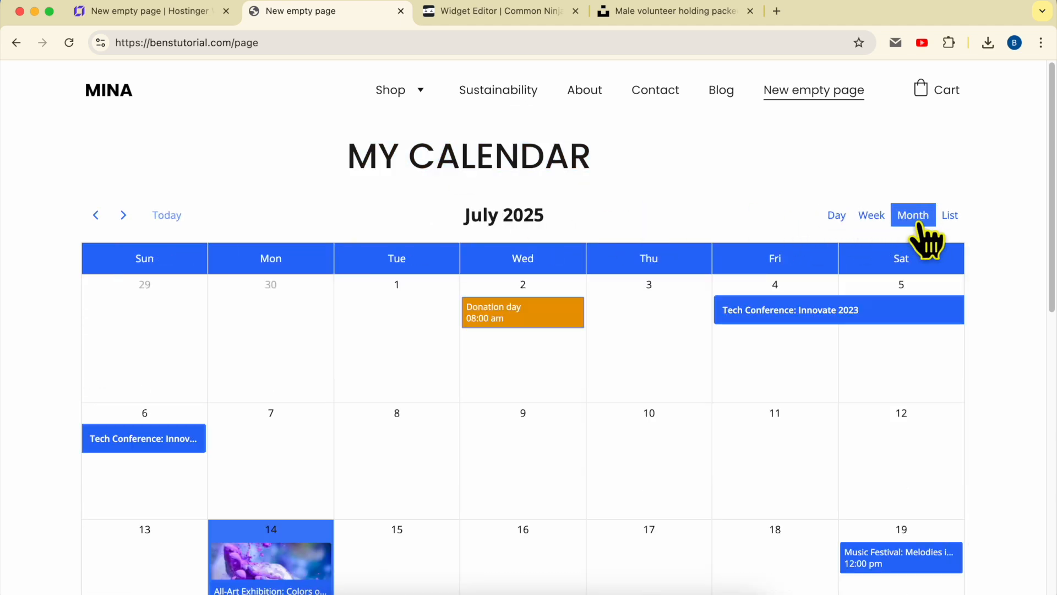
{"action": "left_click", "coordinate": [950, 218]}
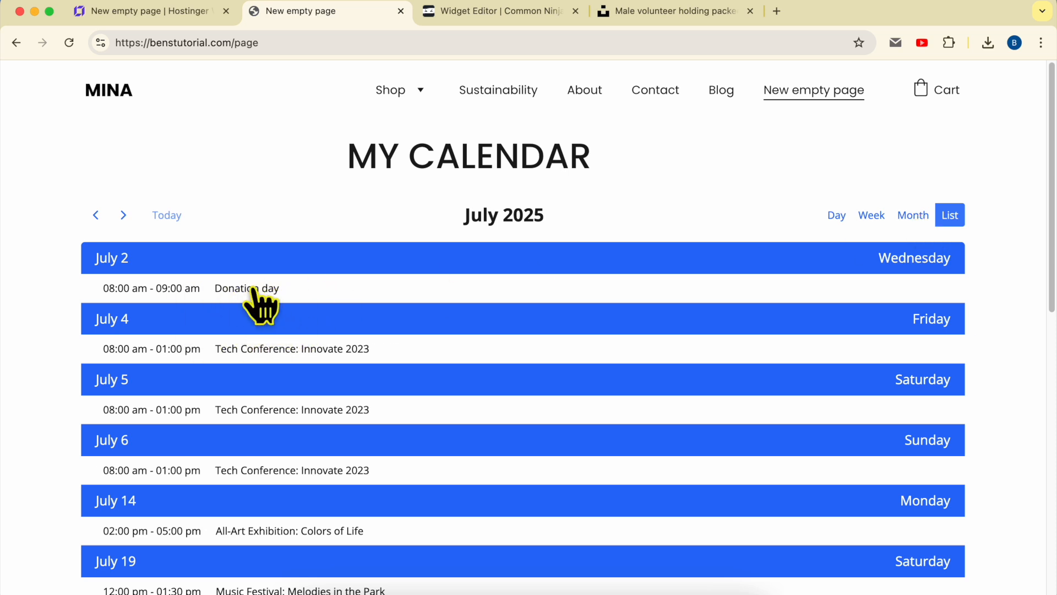
{"action": "left_click", "coordinate": [909, 217]}
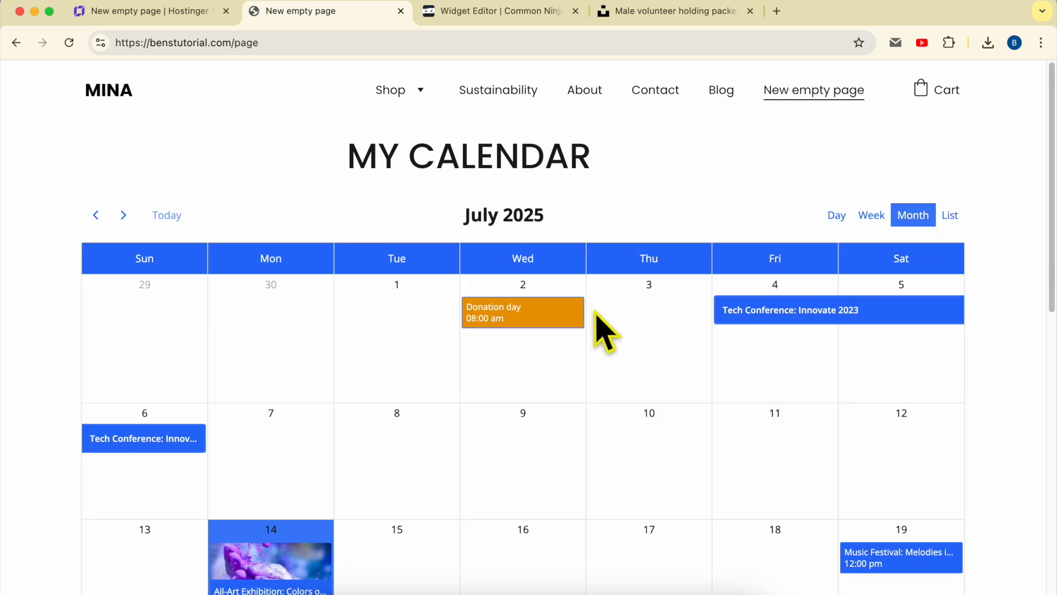
- Look over the events across the whole July 2025 month grid on the live page, including Donation day
{"action": "scroll", "coordinate": [592, 335], "scroll_direction": "down", "scroll_amount": 3}
{"action": "scroll", "coordinate": [591, 358], "scroll_direction": "up", "scroll_amount": 5}
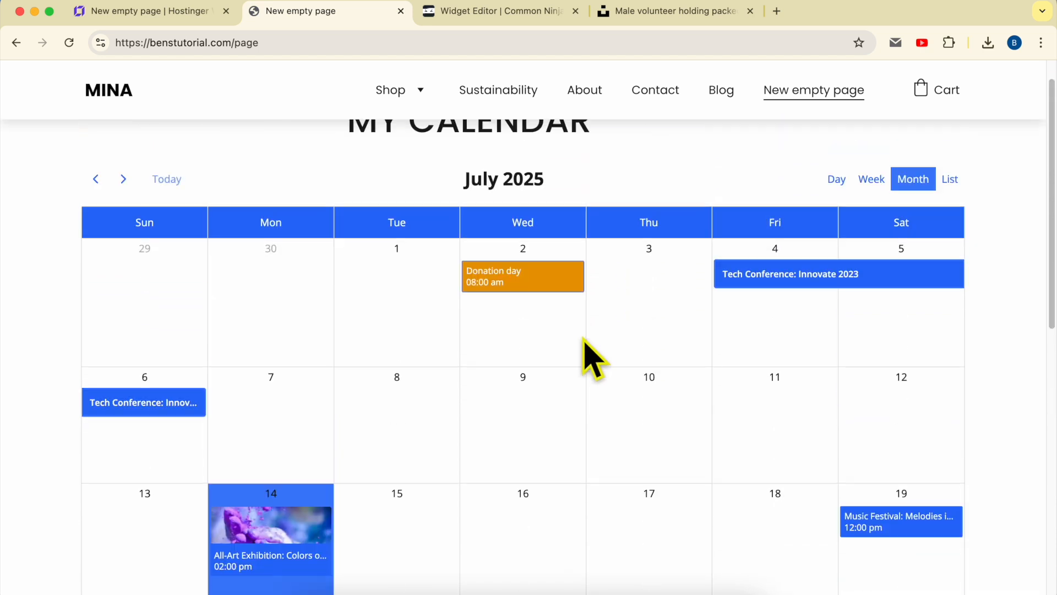
{"action": "scroll", "coordinate": [592, 358], "scroll_direction": "down", "scroll_amount": 4}
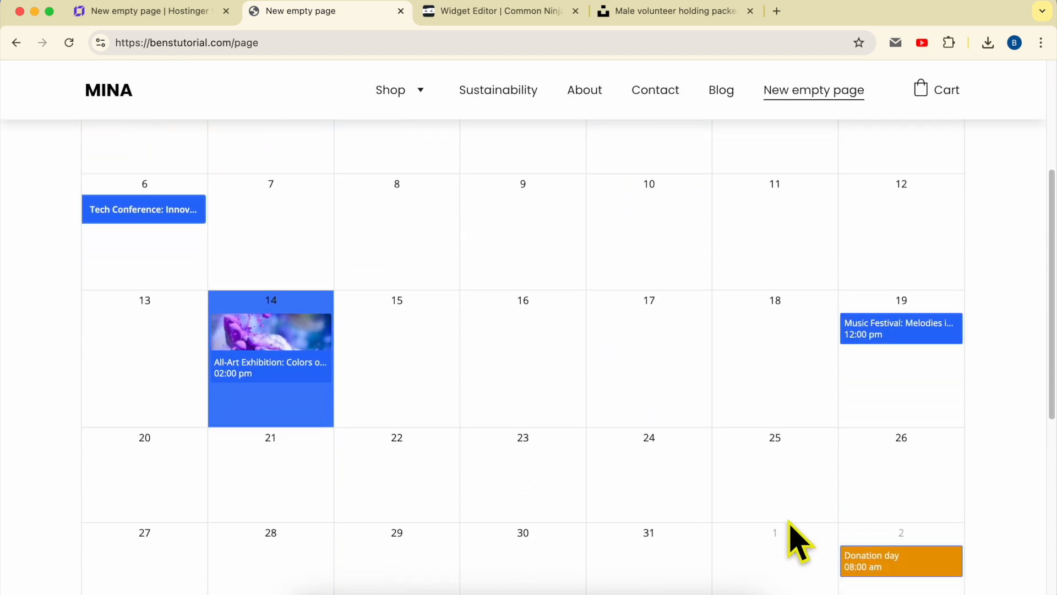
{"action": "scroll", "coordinate": [629, 377], "scroll_direction": "up", "scroll_amount": 3}
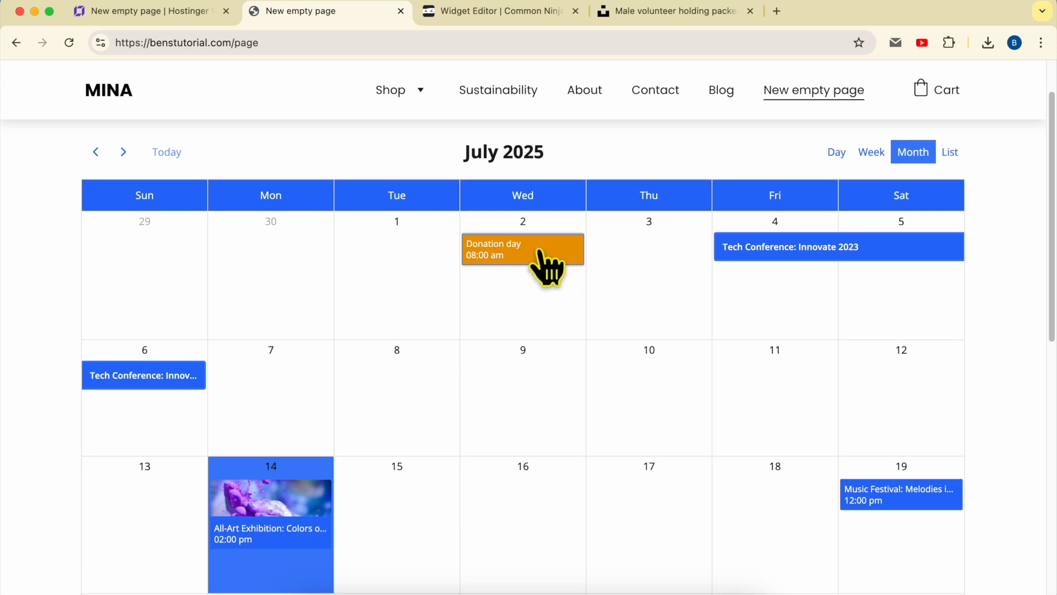
{"action": "scroll", "coordinate": [759, 465], "scroll_direction": "down", "scroll_amount": 4}
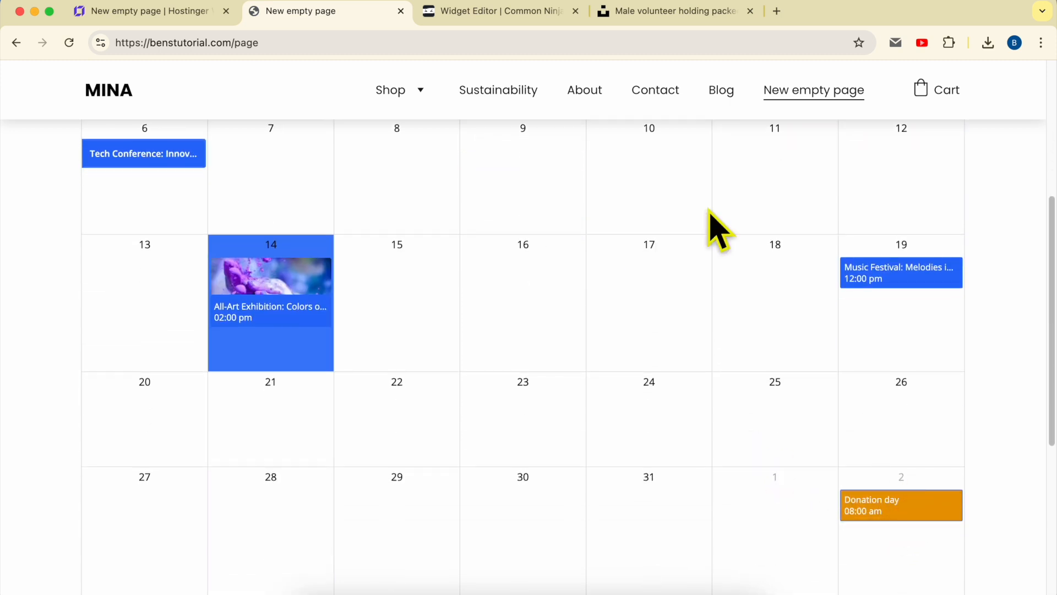
{"action": "scroll", "coordinate": [597, 212], "scroll_direction": "up", "scroll_amount": 2}
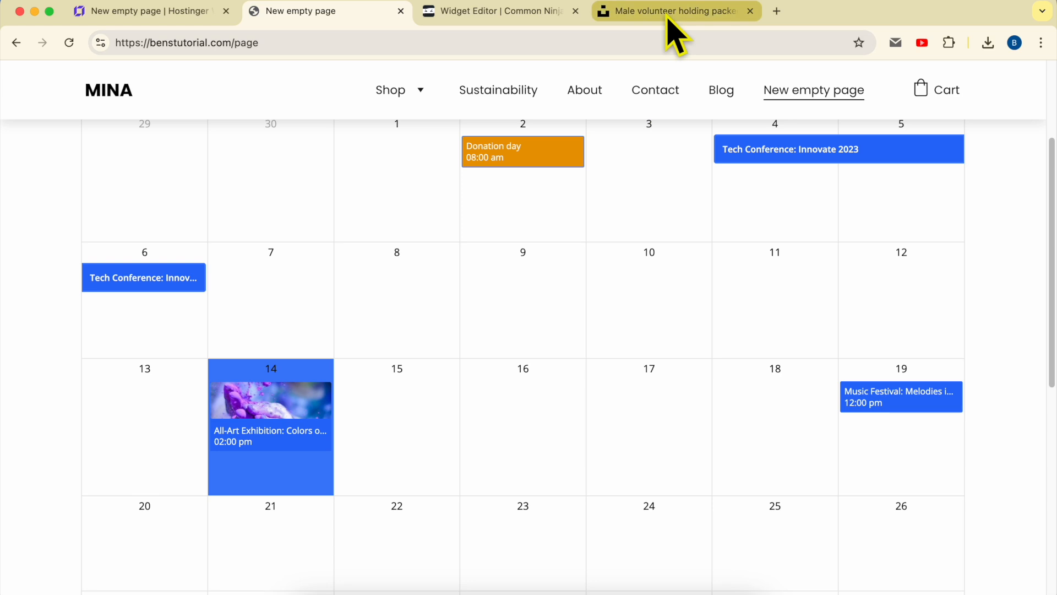
- Switch to Common Ninja, close the embed code window, go to the dashboard and reopen the My Calendar widget for editing
{"action": "left_click", "coordinate": [516, 13]}
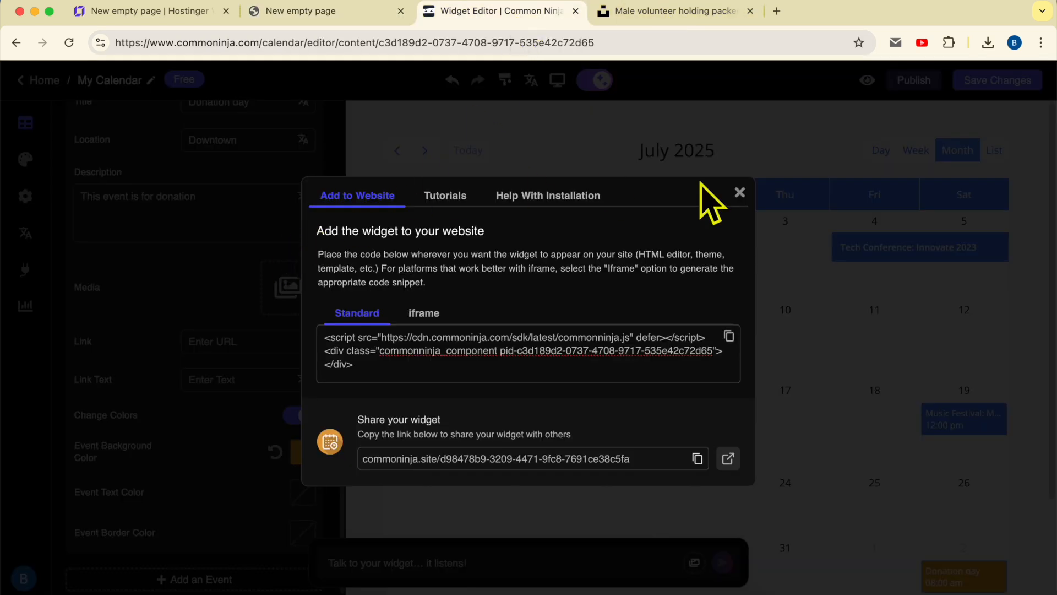
{"action": "left_click", "coordinate": [739, 193]}
{"action": "left_click", "coordinate": [37, 80]}
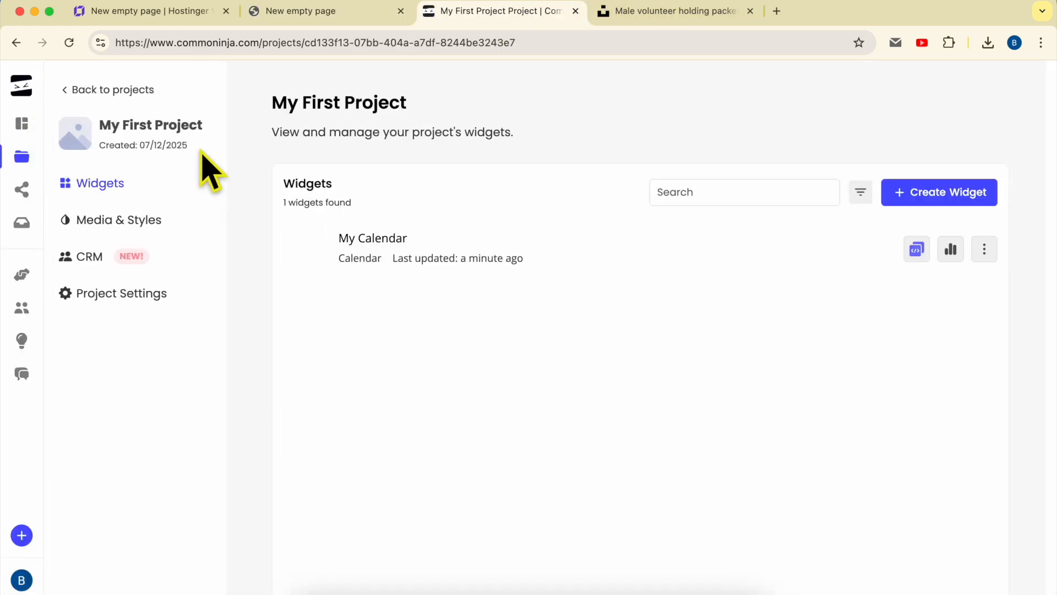
{"action": "left_click", "coordinate": [42, 117]}
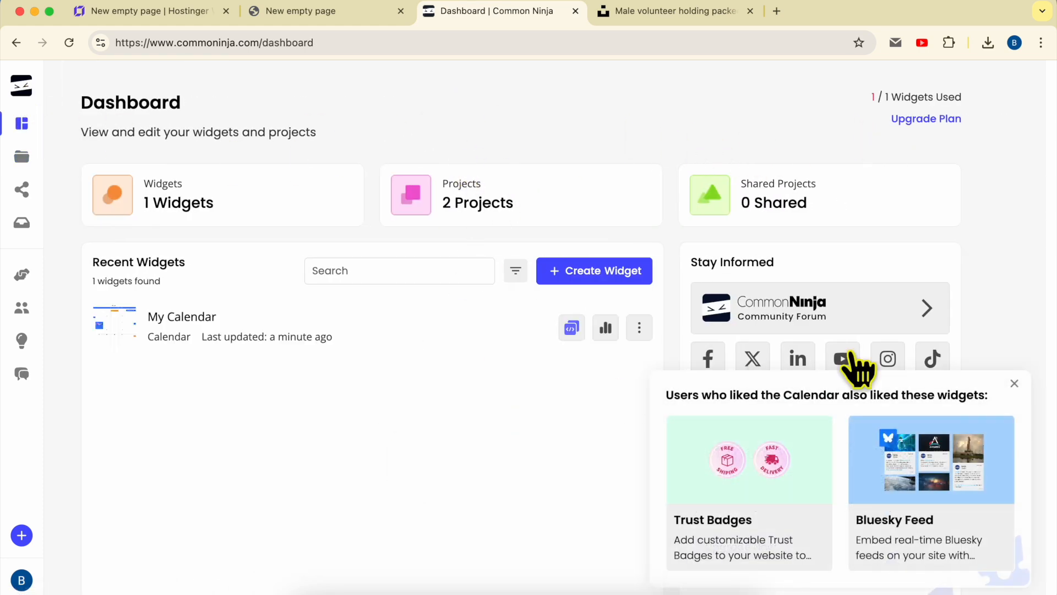
{"action": "left_click", "coordinate": [1014, 384]}
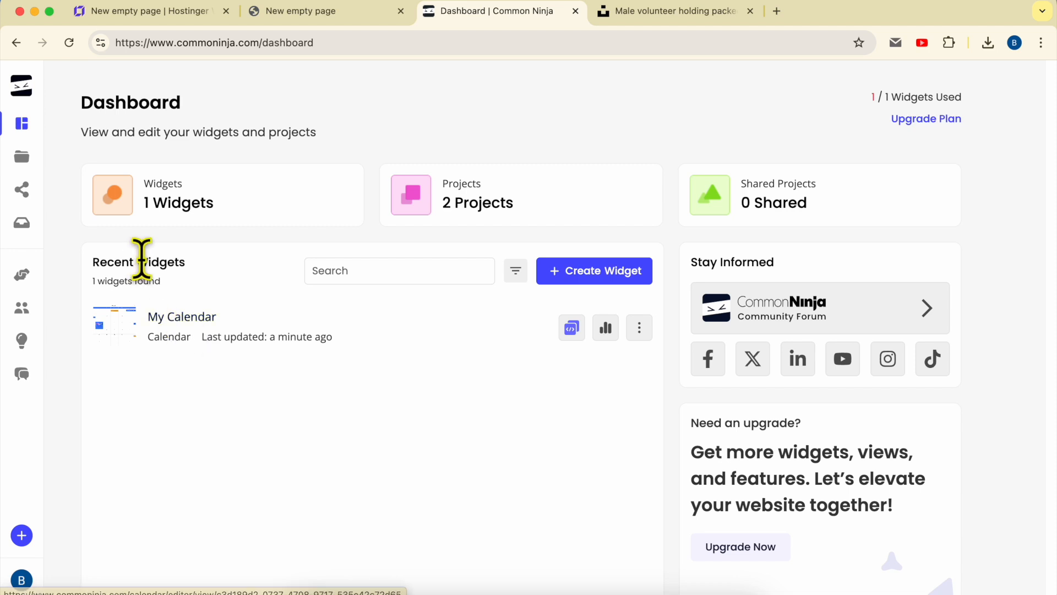
{"action": "left_click", "coordinate": [188, 317]}
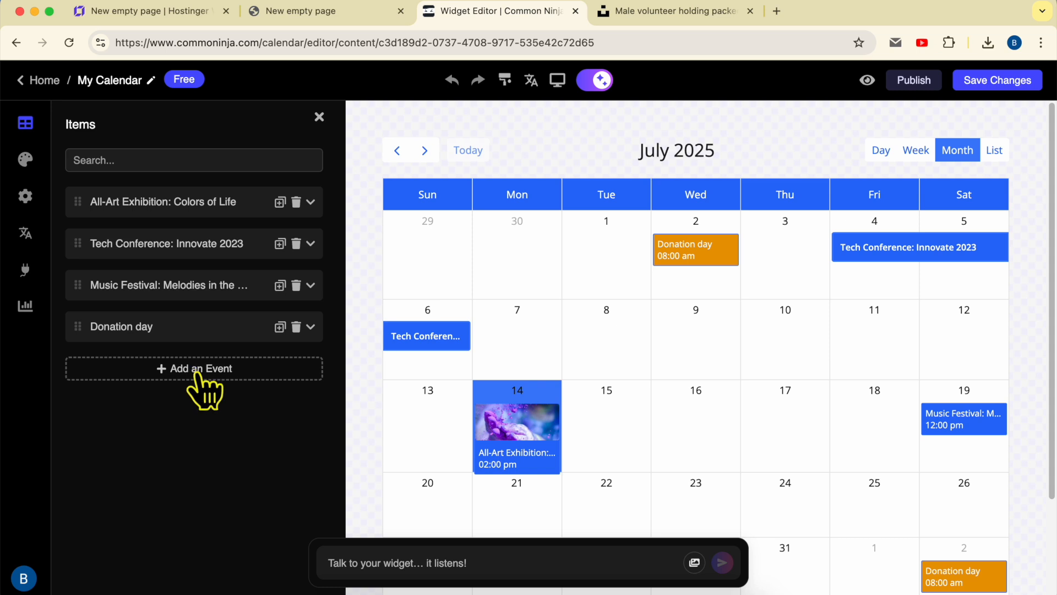
- Add a new event to the My Calendar widget and delete it again
{"action": "left_click", "coordinate": [223, 369]}
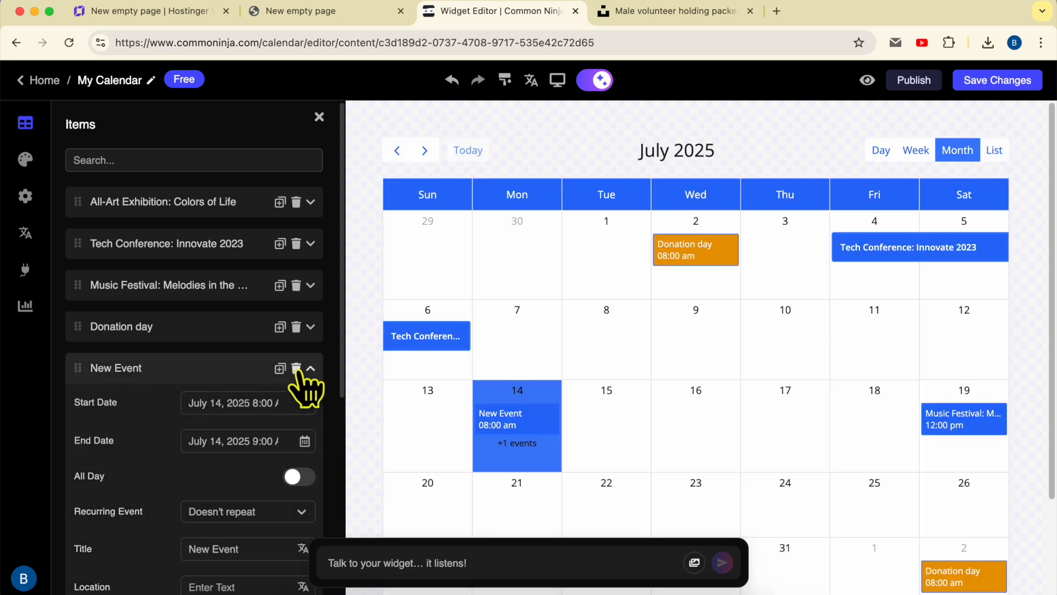
{"action": "left_click", "coordinate": [296, 368]}
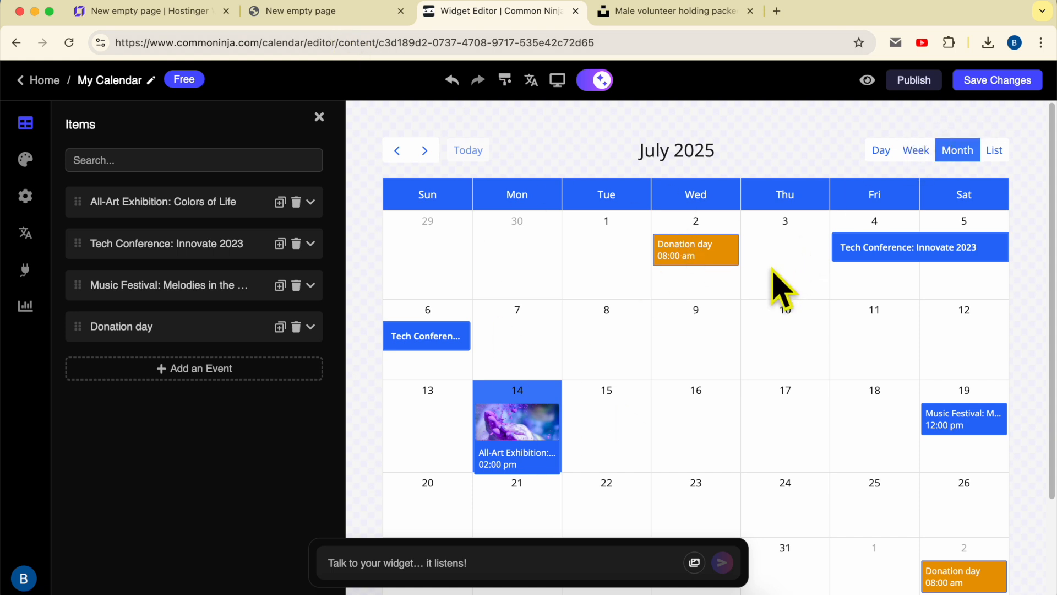
- Return to the live New empty page and view the published July 2025 calendar
{"action": "left_click", "coordinate": [330, 12]}
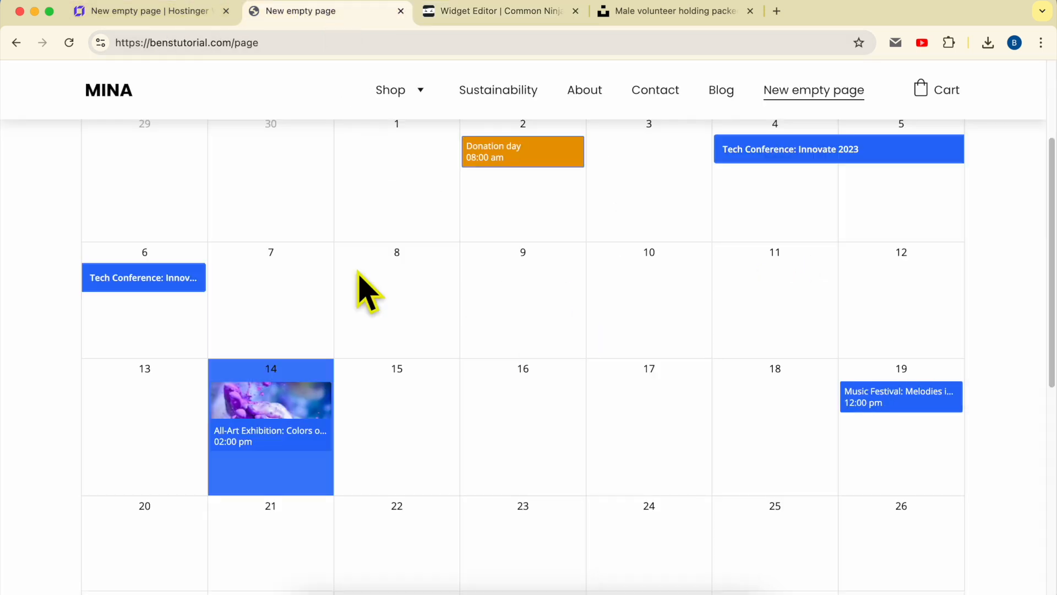
{"action": "scroll", "coordinate": [488, 366], "scroll_direction": "up", "scroll_amount": 3}
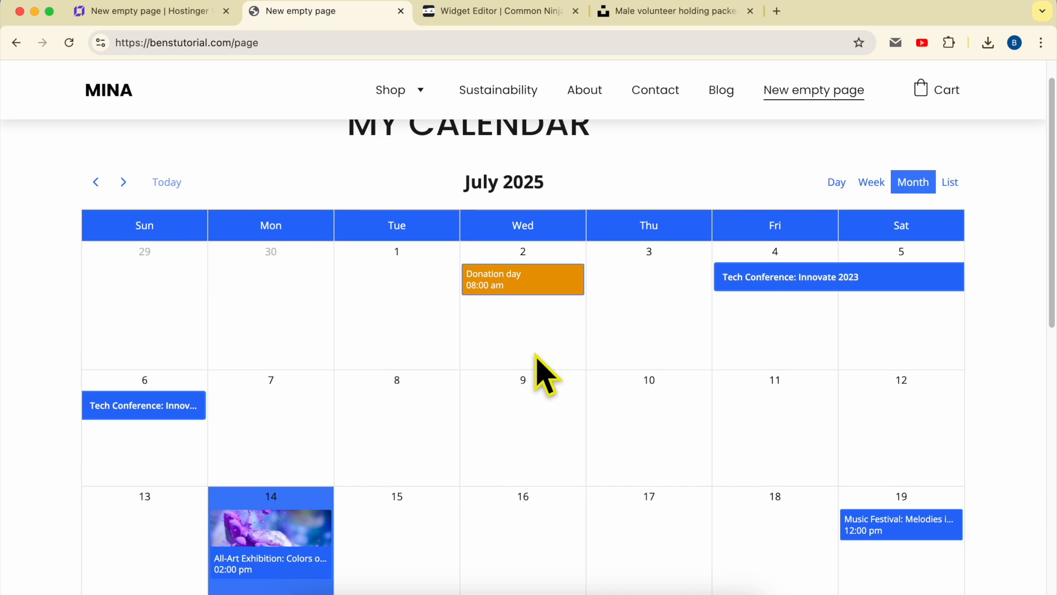